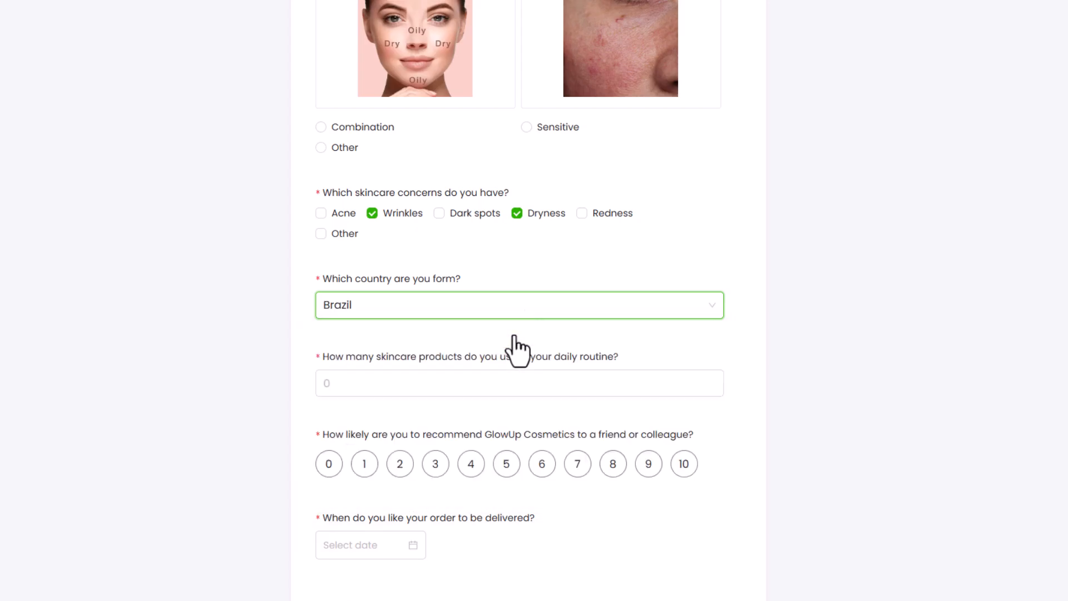
- Answer the sample form with 5 daily skincare products, a recommendation score of 8 and the delivery date 28-11-2024
click(612, 464)
click(408, 546)
scroll(409, 546, down, 3)
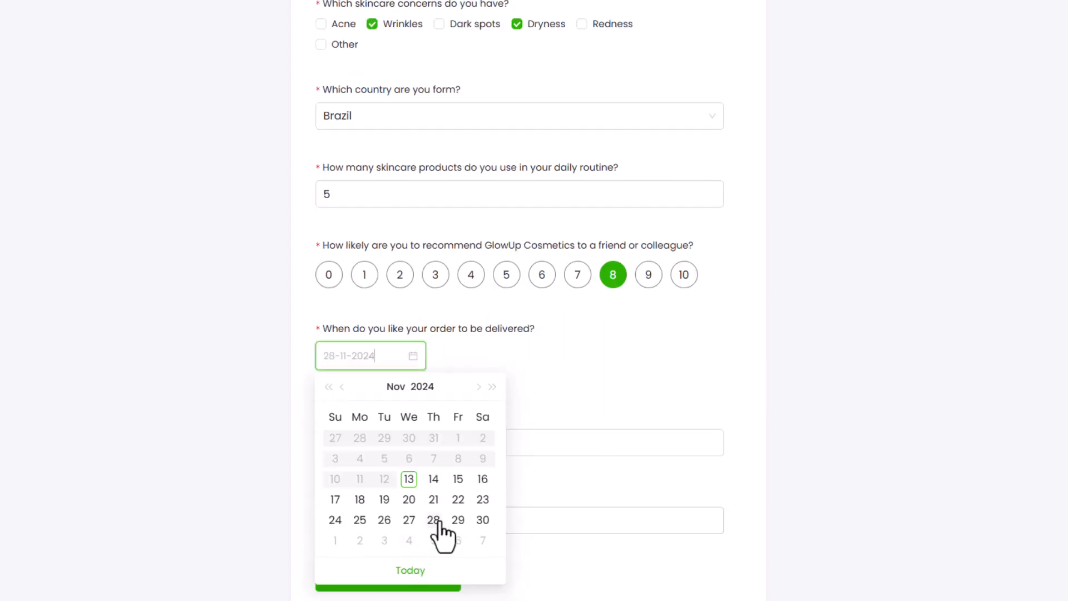
click(433, 519)
- Enter the respondent's email address in the sample form and activate the phone number answer
click(429, 446)
text(annie@example.com)
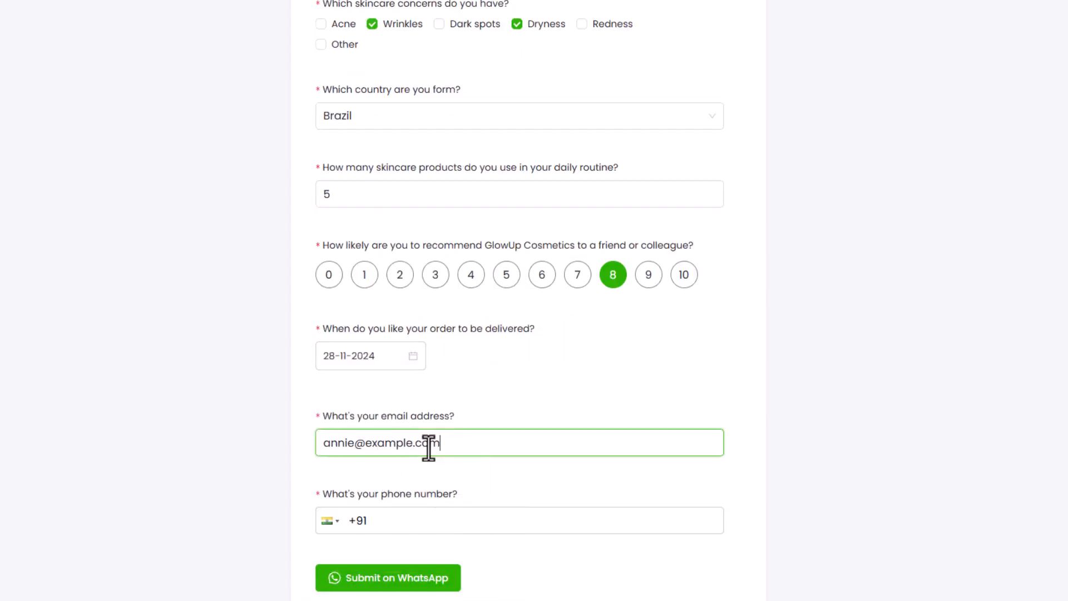
click(440, 519)
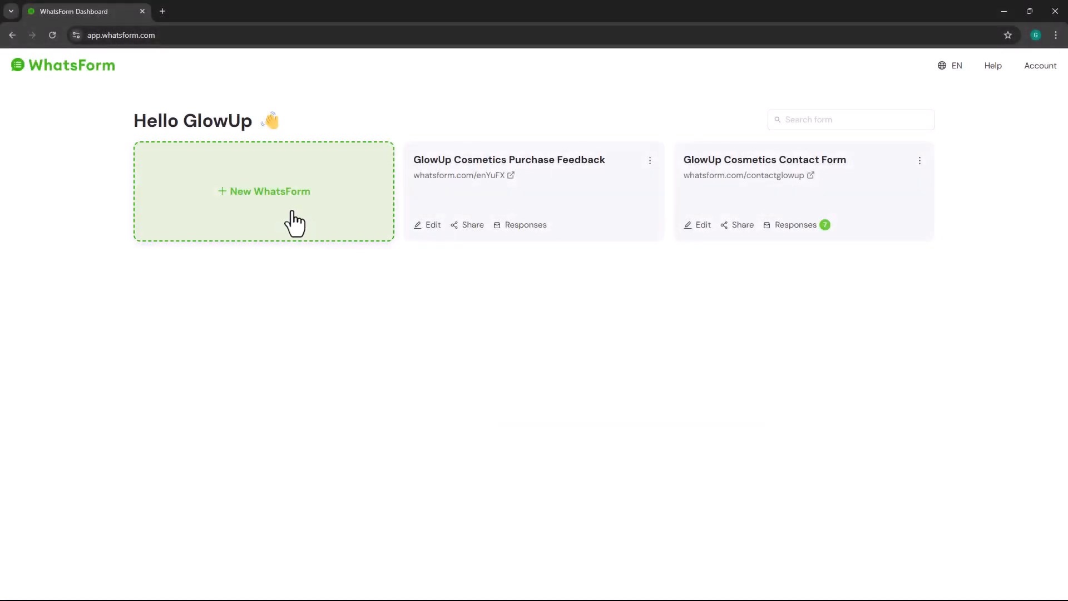
- Create a new WhatsForm from scratch
click(295, 224)
click(403, 294)
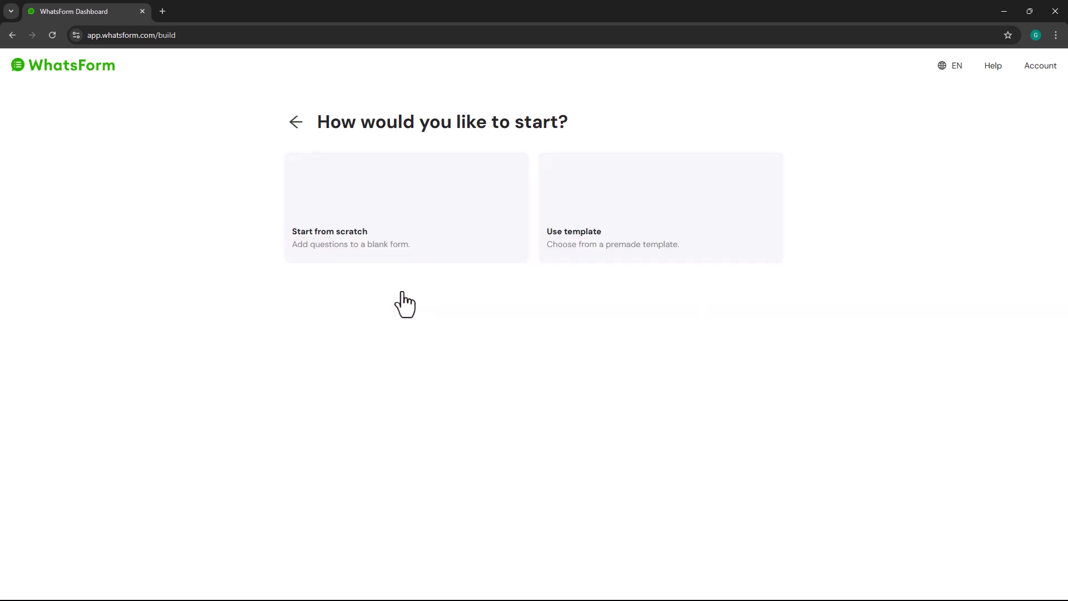
click(405, 260)
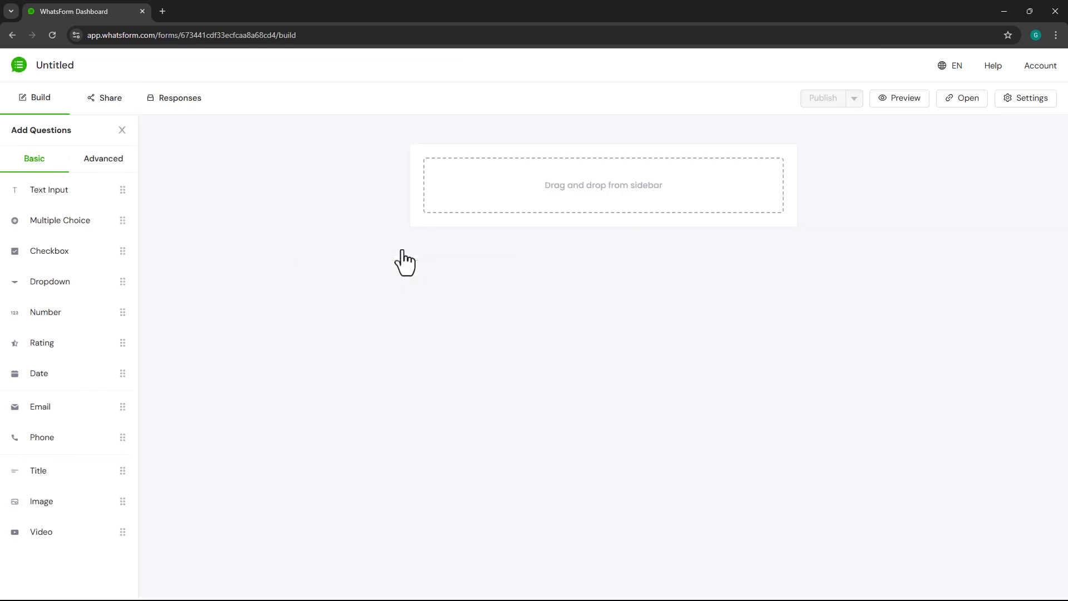
- Name the untitled form "GlowUp Customer Preferences Survey"
click(65, 65)
text(GlowUp Customer Preferences Survey)
key(Return)
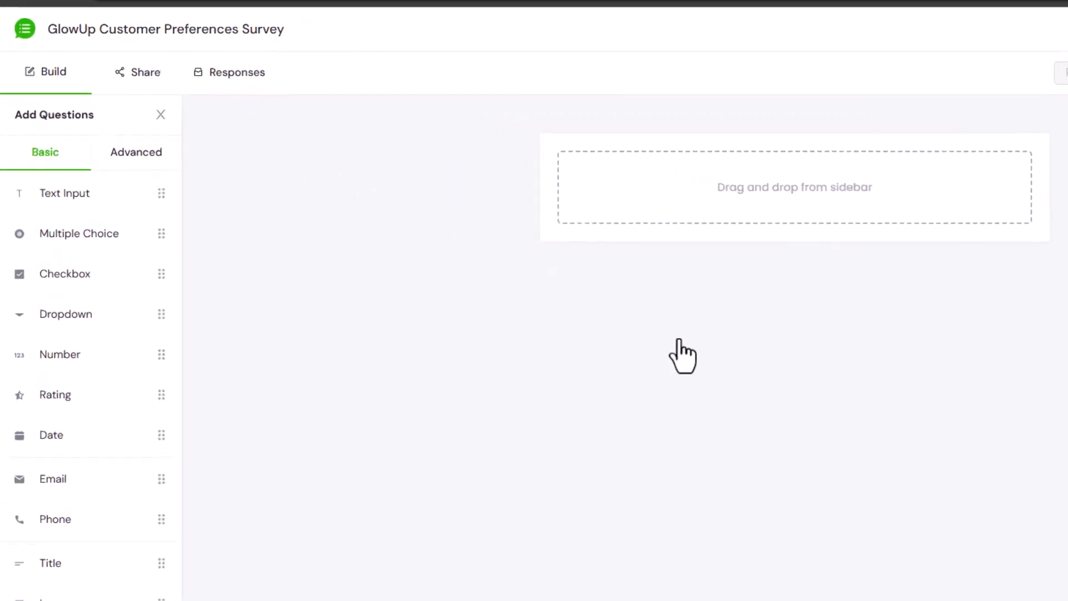
- Add a Text Input question to the form and title it "What's your name?"
drag(119, 194, 789, 193)
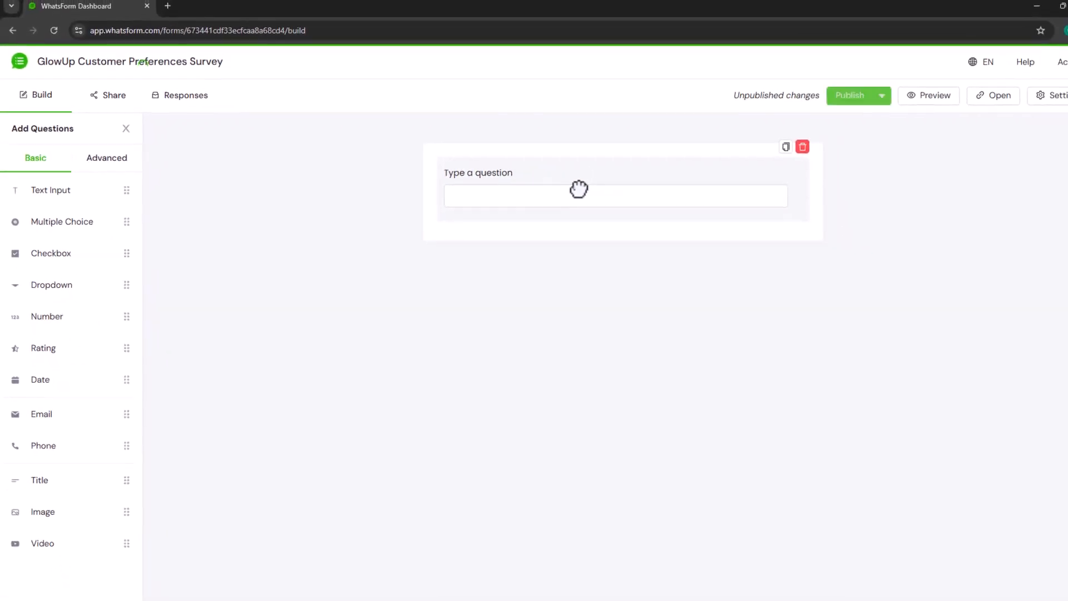
click(780, 168)
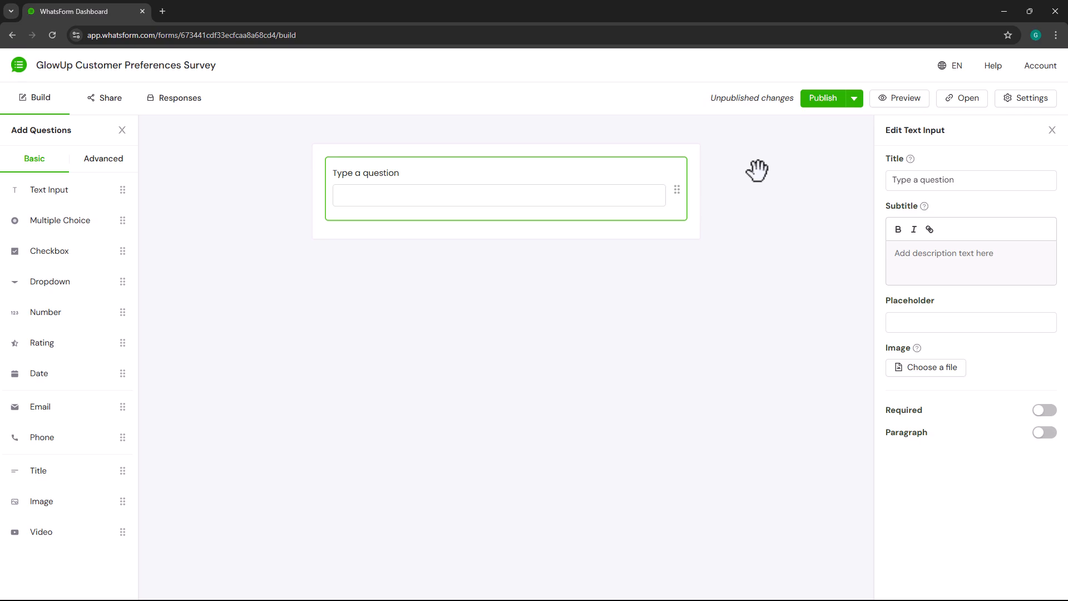
click(974, 175)
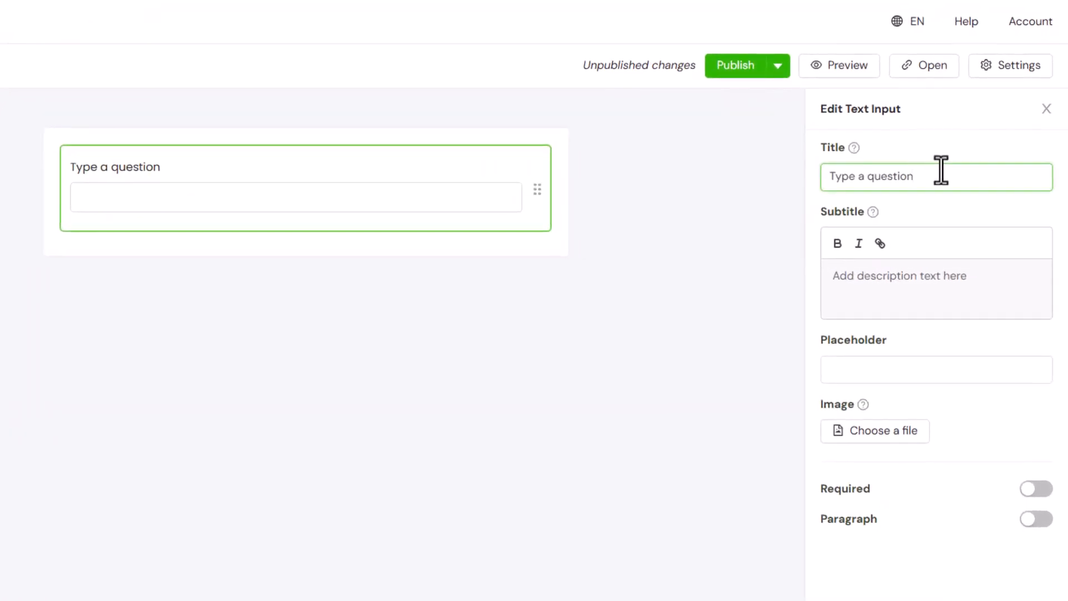
key(ctrl+a)
text(What's your name?)
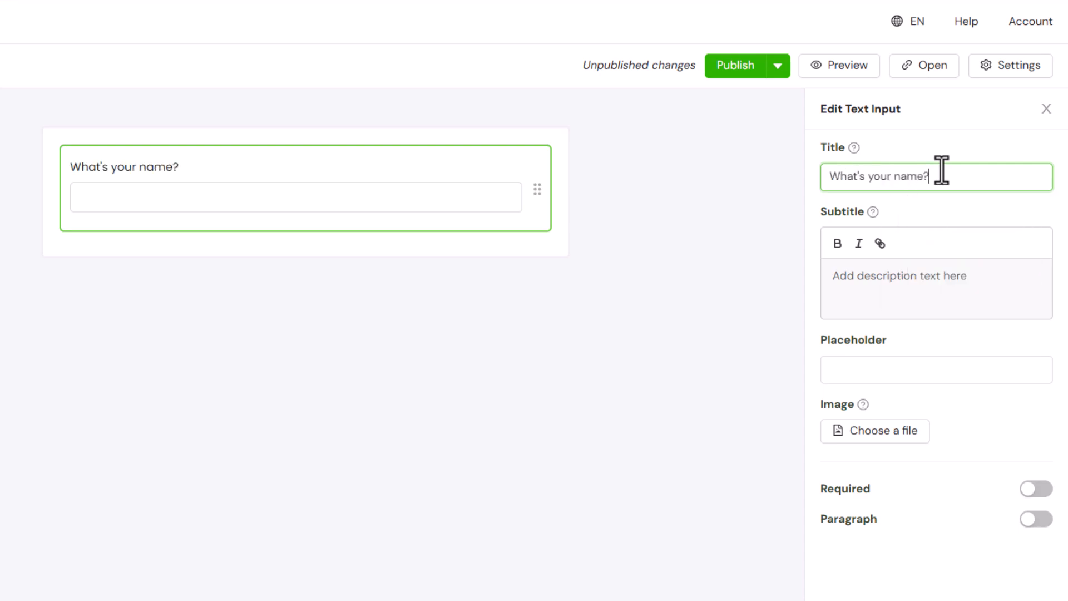
- Give the name question the subtitle "Please provide your full name" and a sample full name as placeholder, and make it required
click(954, 275)
text(Please provide your full name)
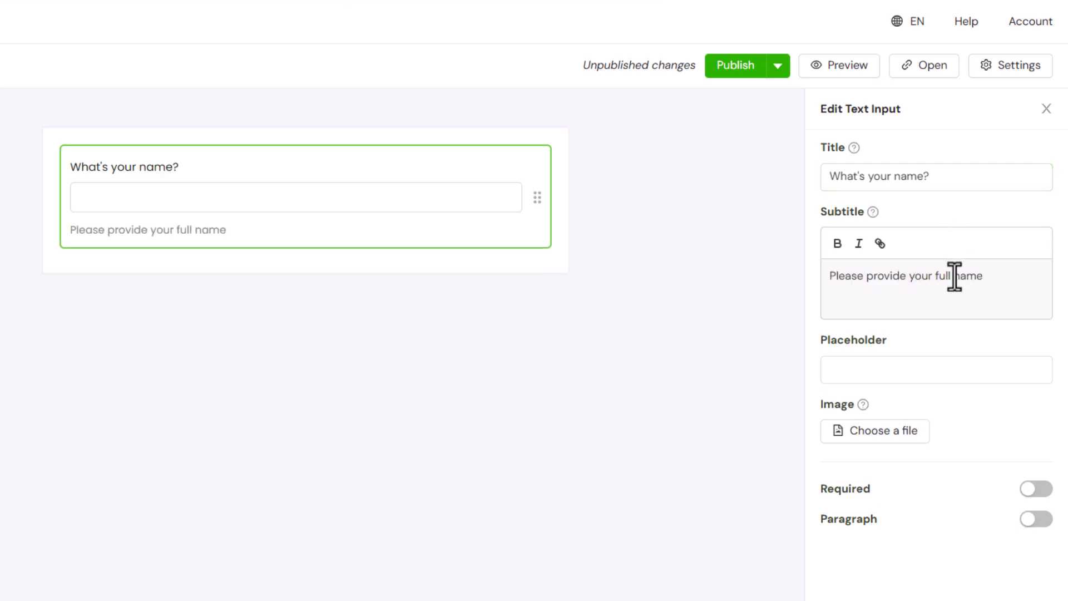
click(949, 361)
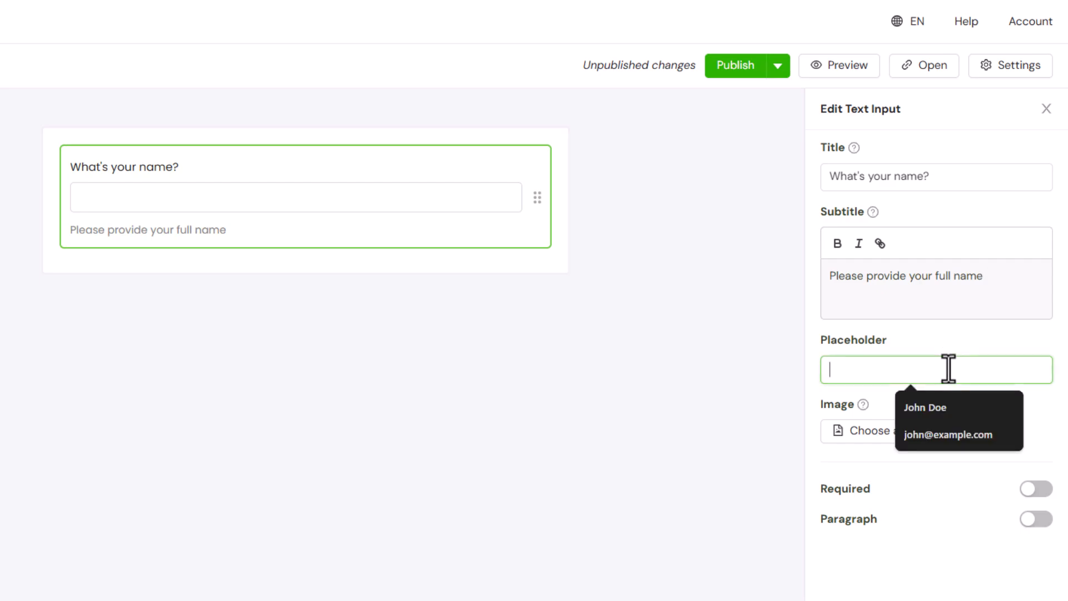
text(John Doe)
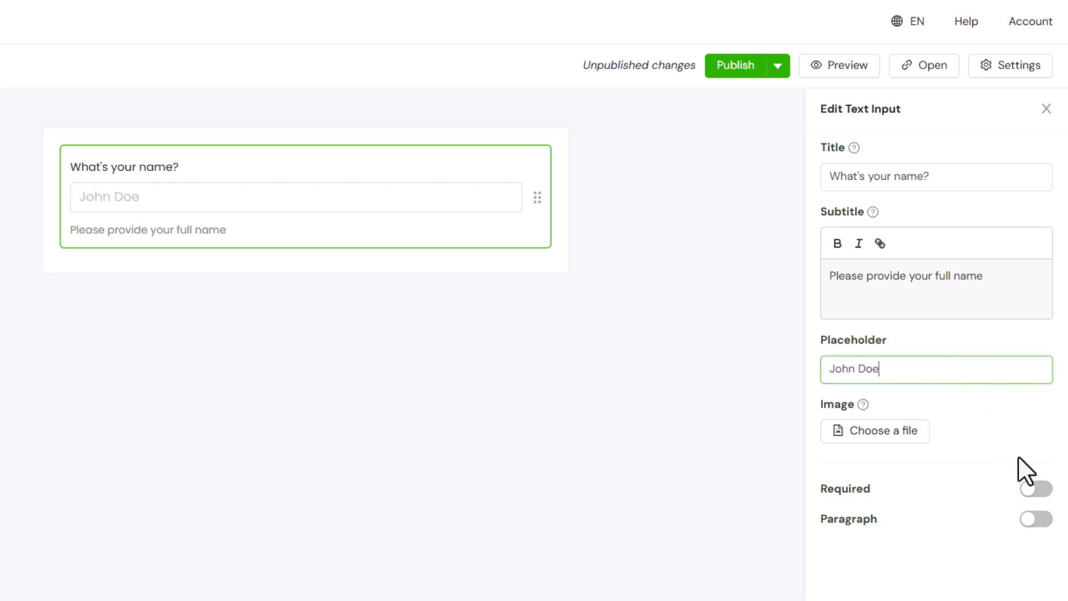
click(1043, 490)
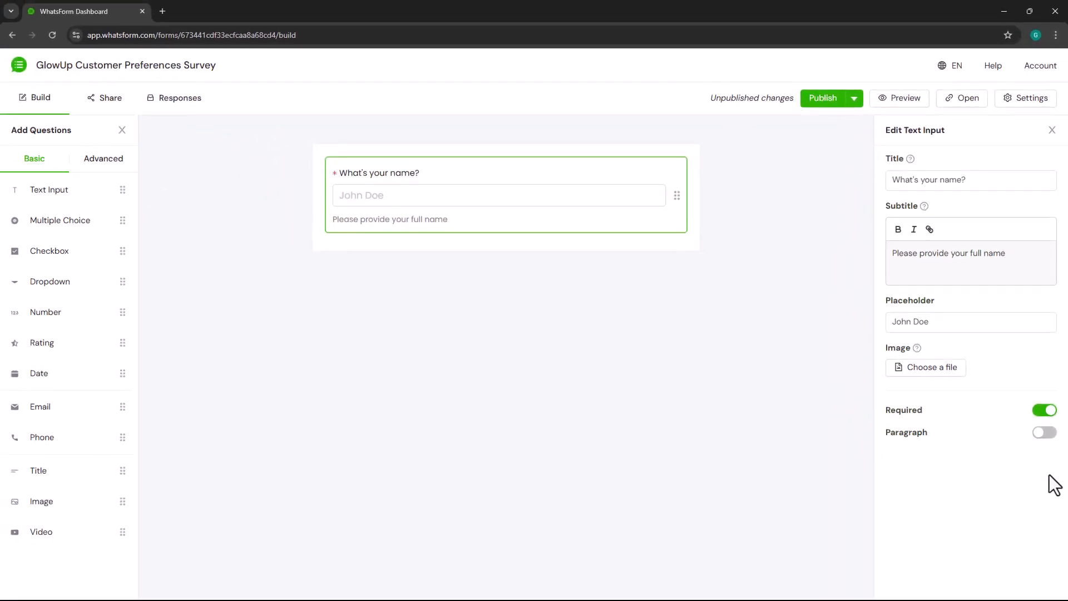
- Preview the form in desktop view and try out the answer box of the name question
click(913, 103)
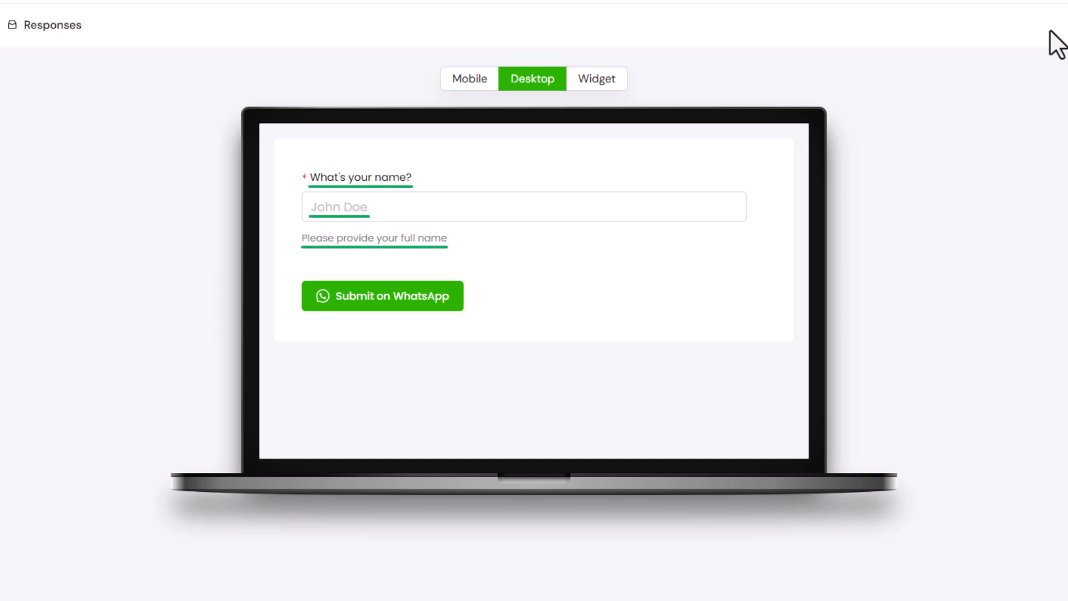
click(671, 210)
text(A)
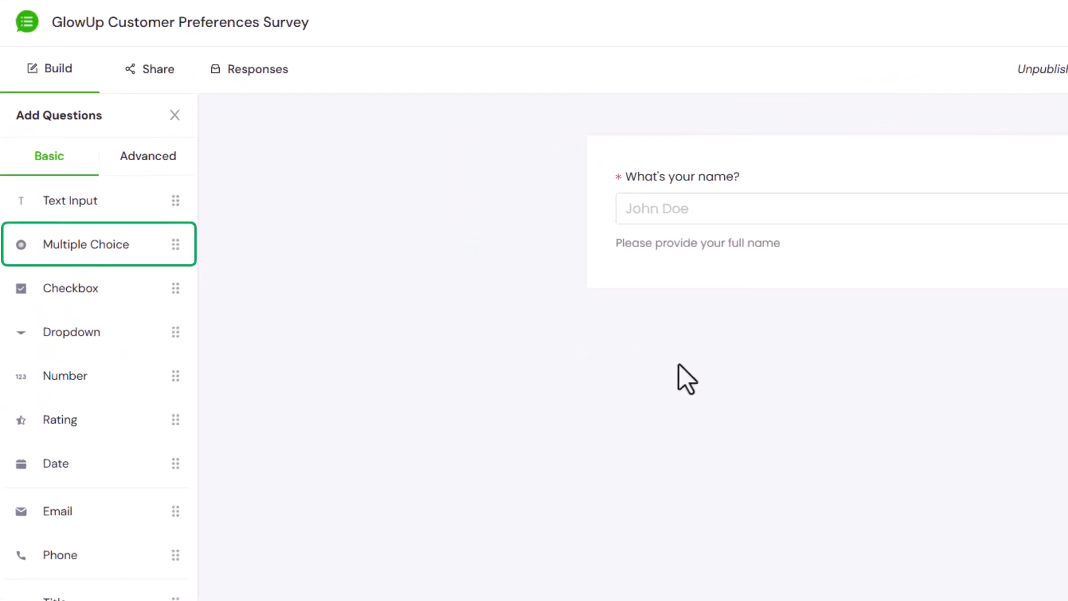
- Add a Multiple Choice question below the name question and title it "What's your skin type?"
drag(150, 252, 696, 261)
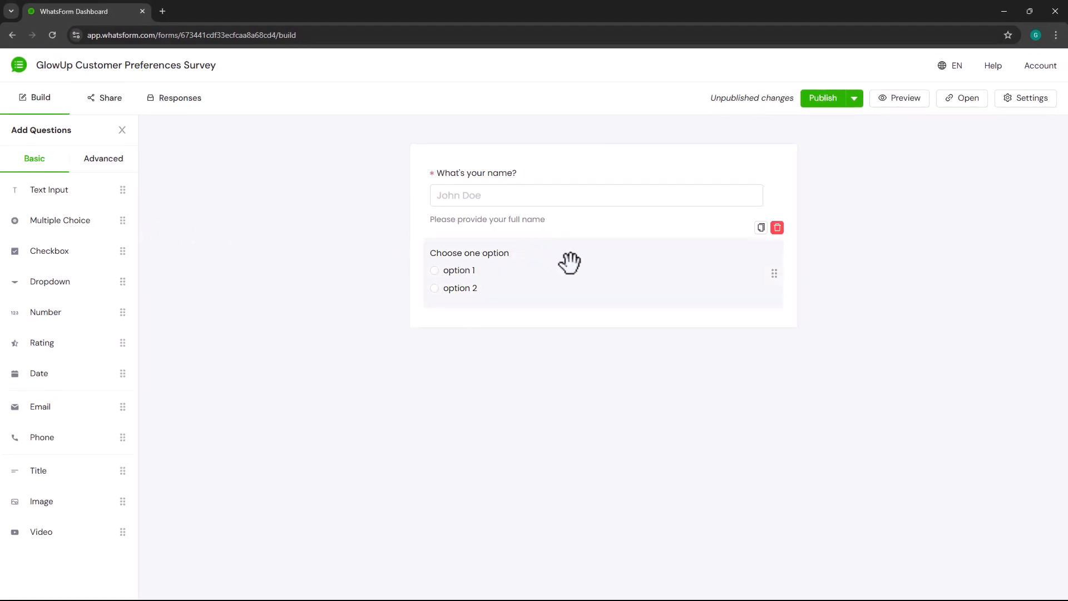
click(570, 262)
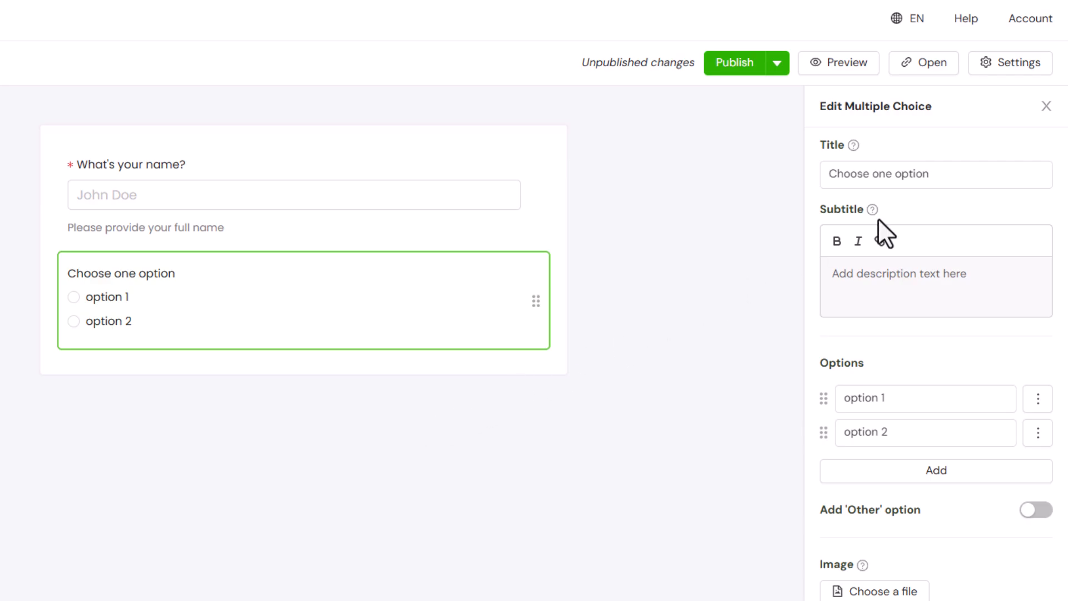
click(959, 184)
key(ctrl+a)
text(What's your skin type)
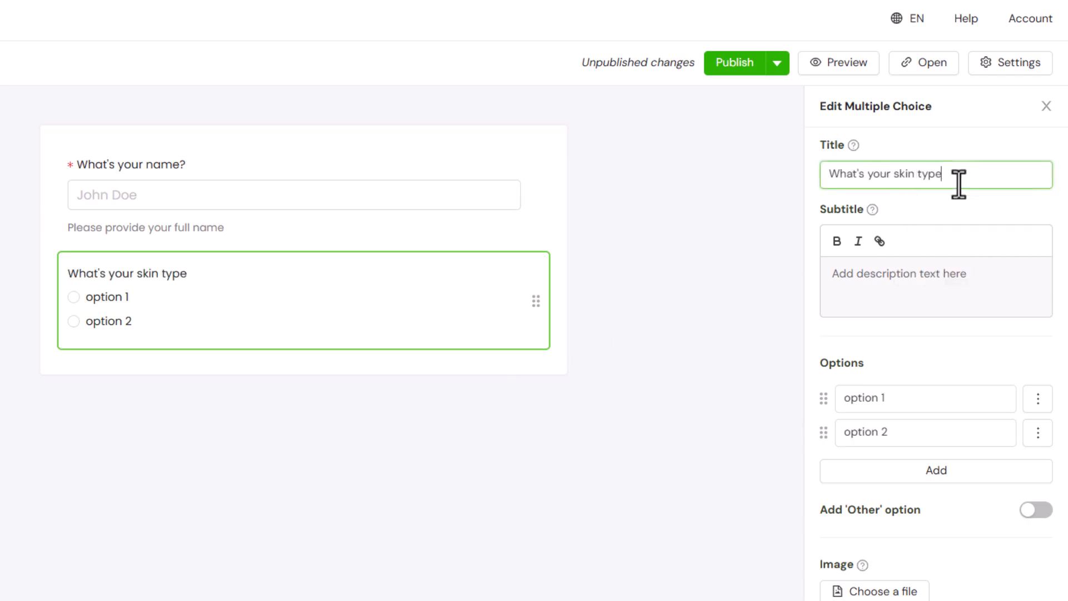
- Set up four answer options for the skin type question: Dry, Oily, Combination and Sensitive
click(932, 397)
key(ctrl+a)
text(Dry)
click(933, 432)
key(ctrl+a)
text(Oily)
click(924, 471)
key(ctrl+a)
text(Combination)
click(919, 504)
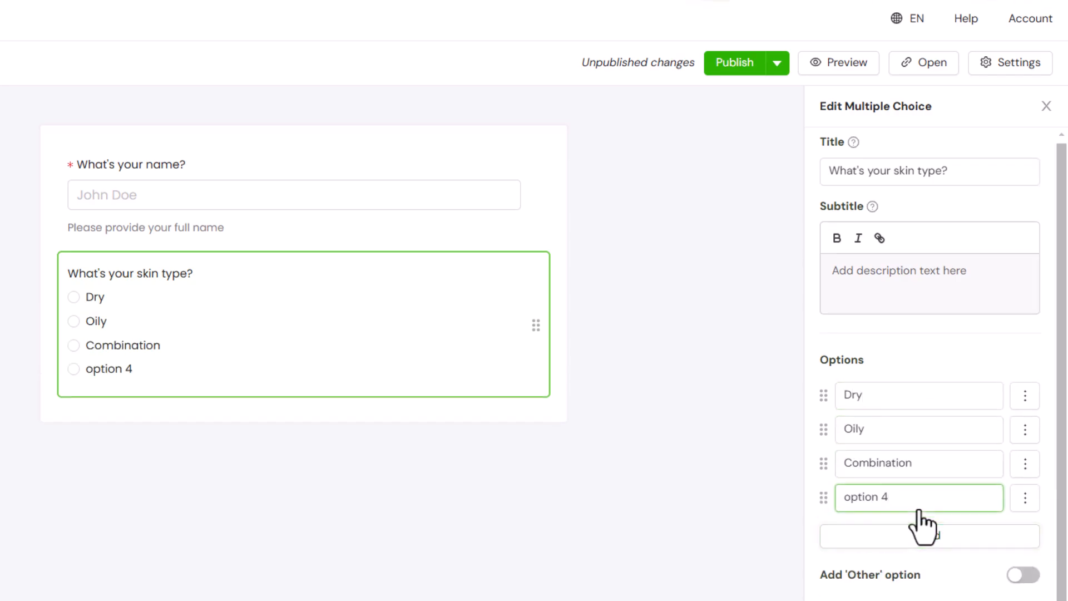
key(ctrl+a)
text(Sensitive)
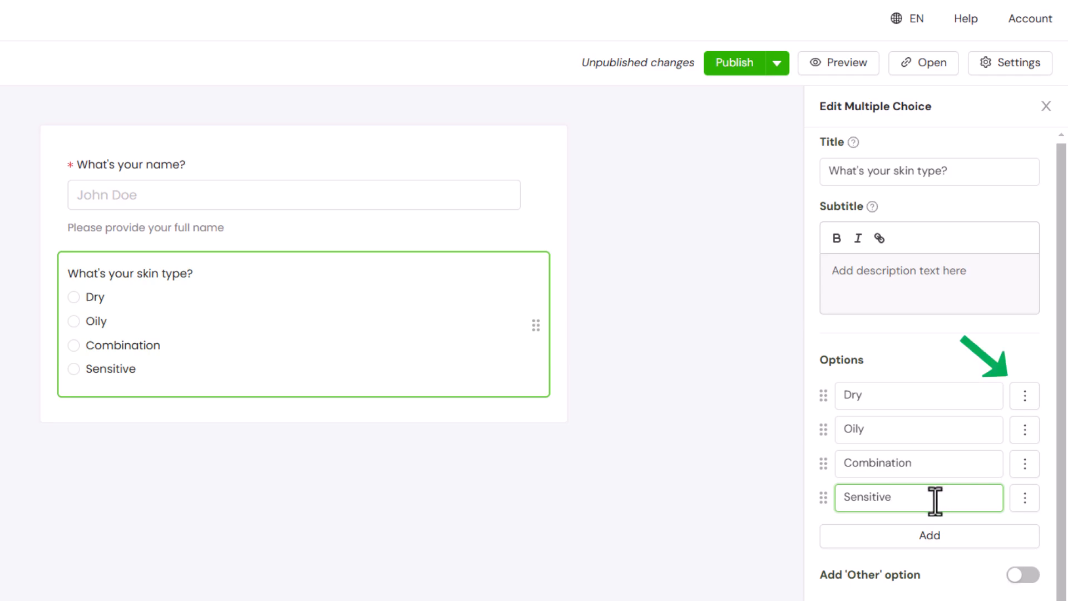
- Add a dry-skin photo to the Dry option with its default crop, and enable the 'Other' option for the skin type question
click(1026, 397)
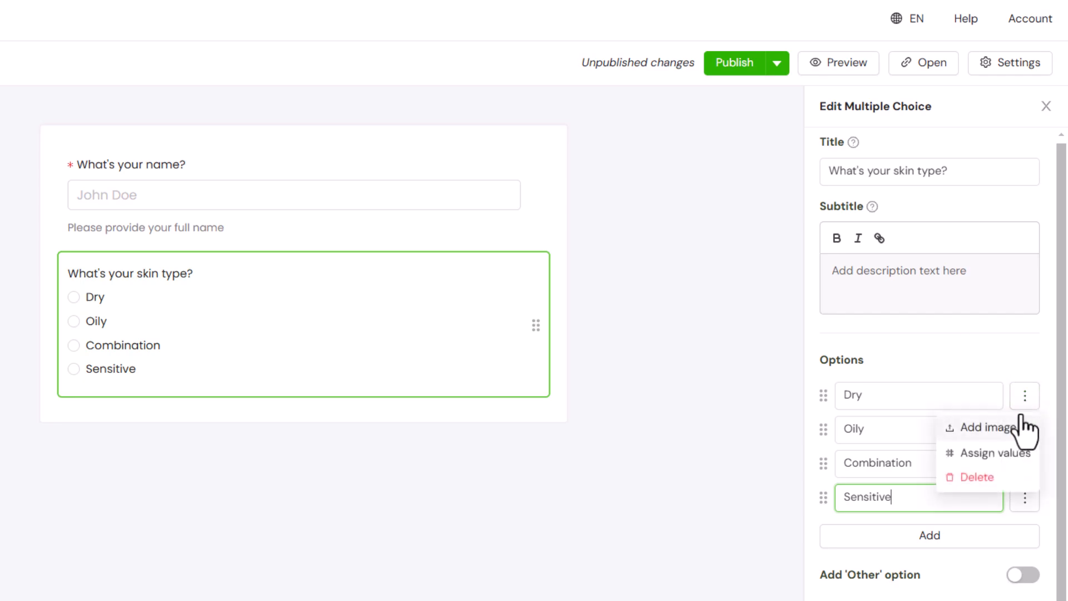
click(1014, 428)
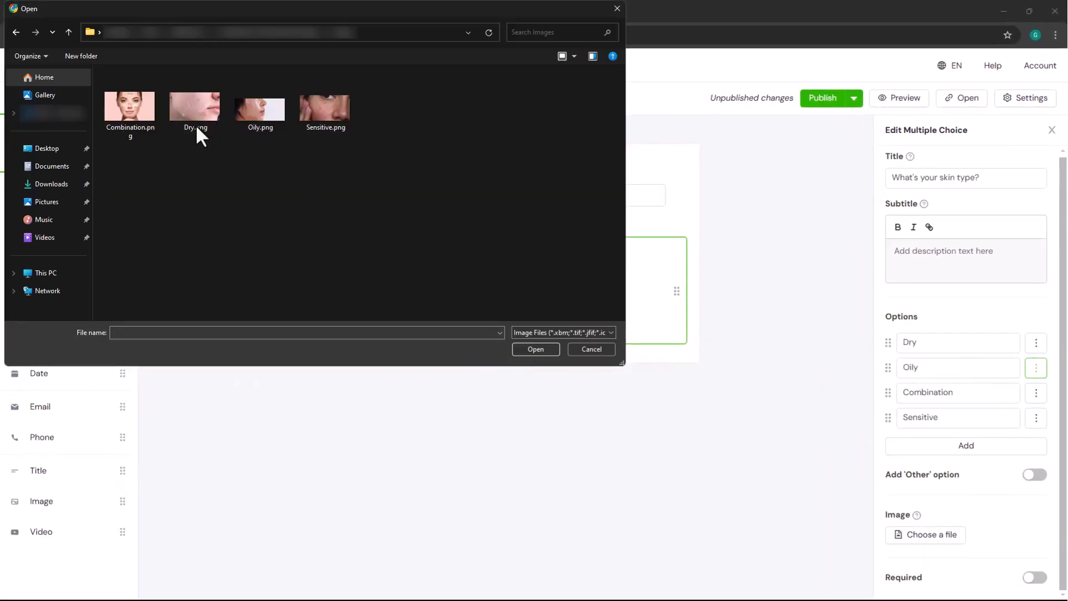
double_click(195, 125)
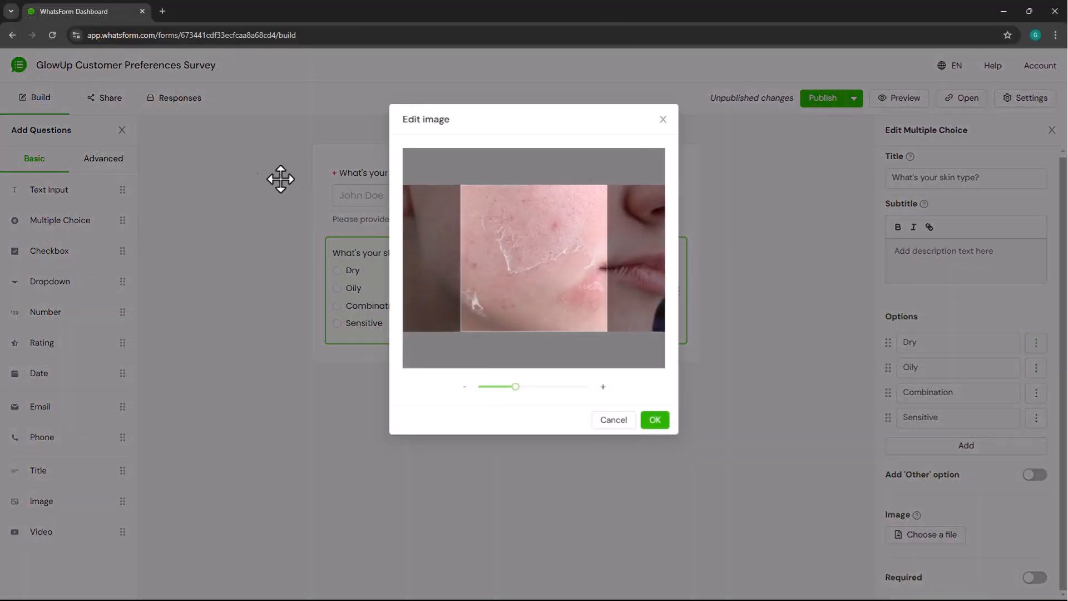
click(666, 423)
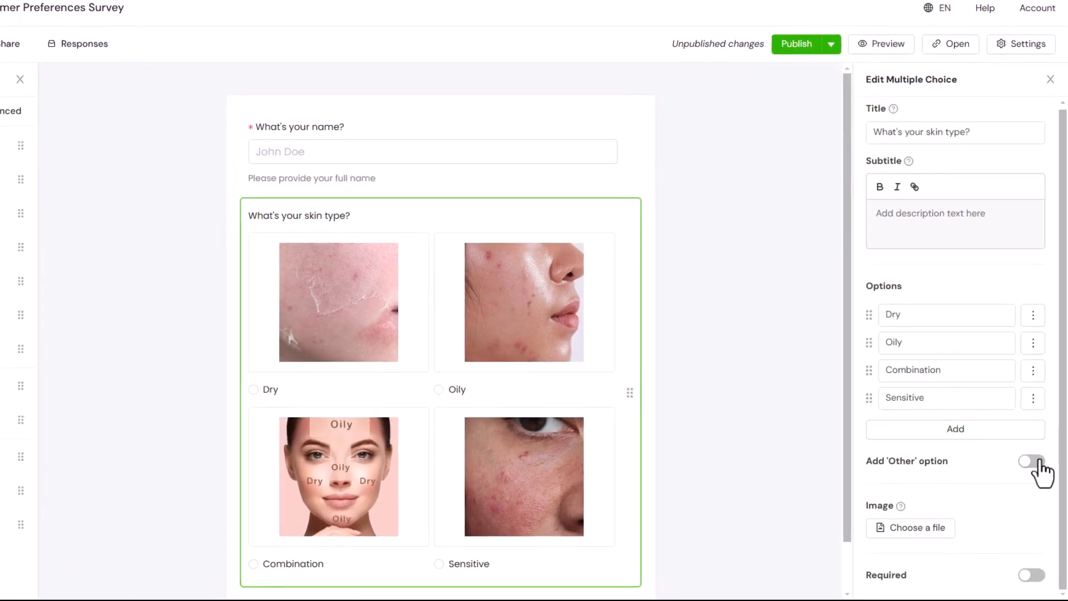
click(1033, 462)
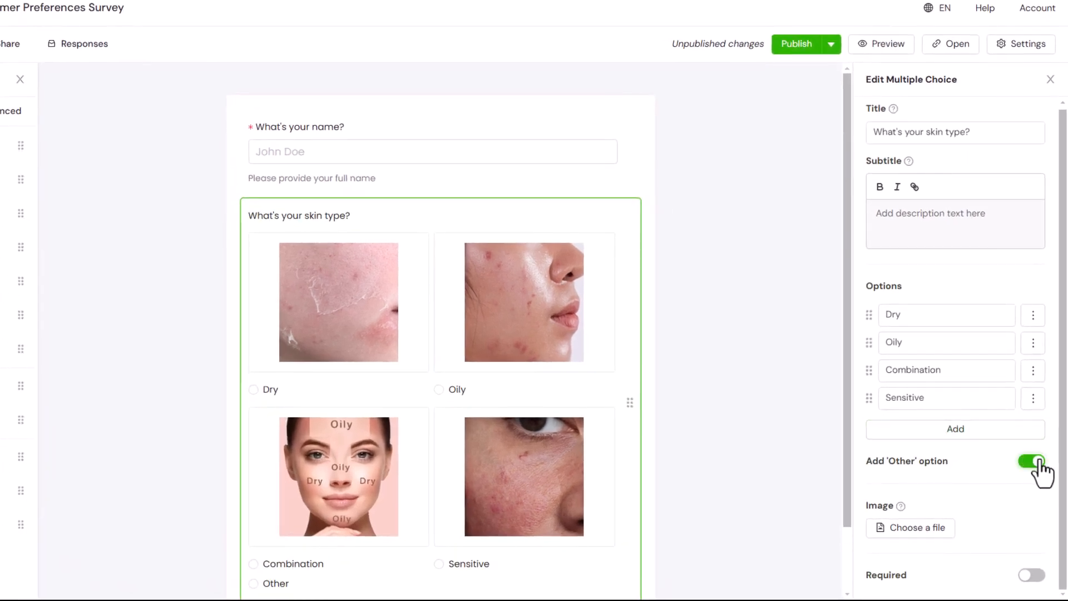
scroll(776, 452, down, 2)
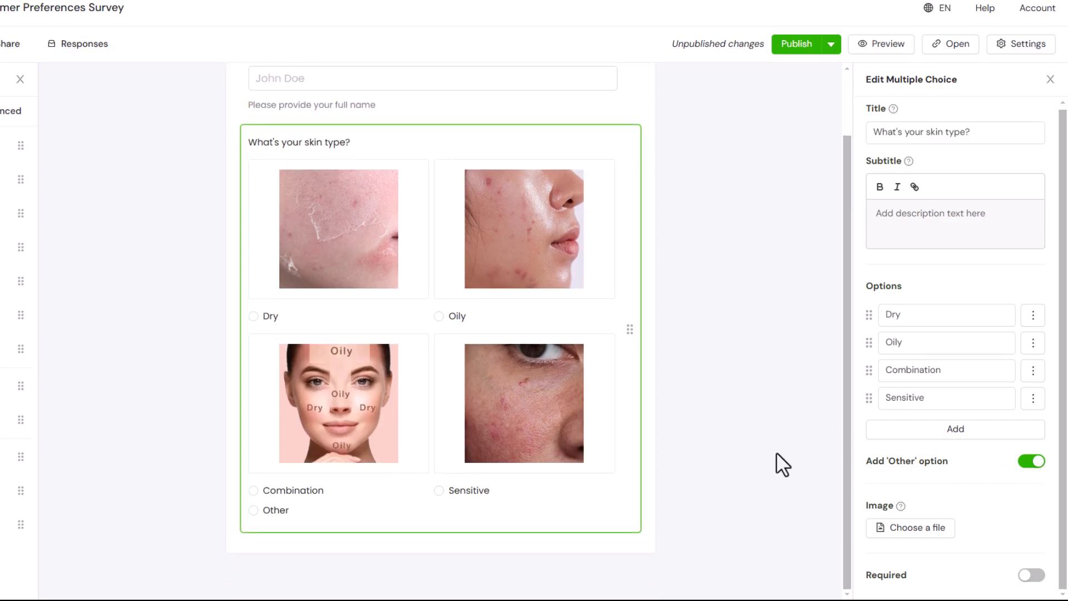
- Preview the form on desktop and check the skin type question with its image options
click(884, 44)
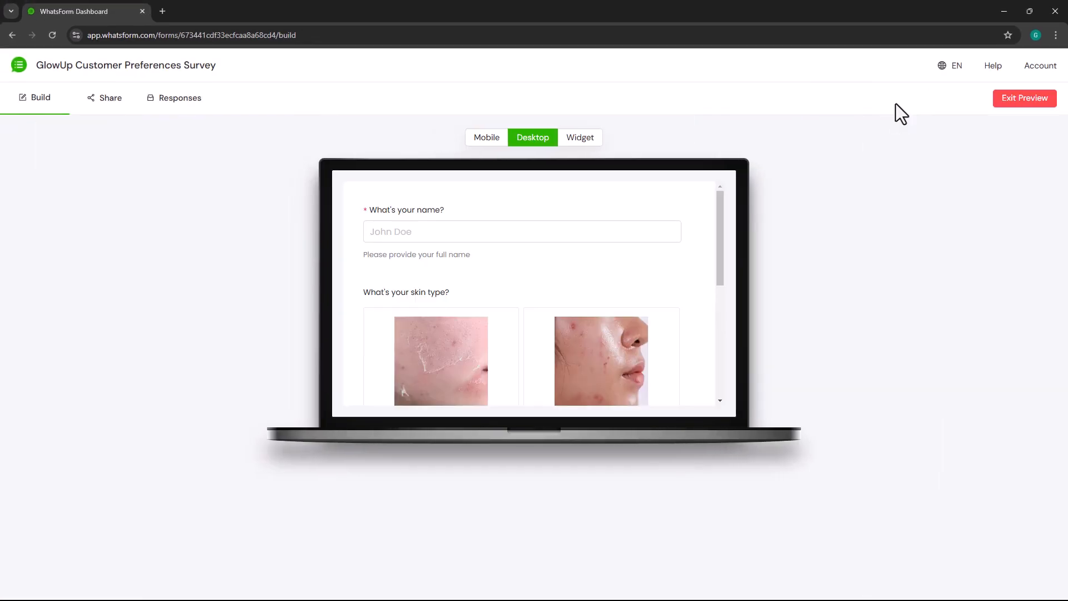
drag(720, 222, 716, 318)
click(587, 308)
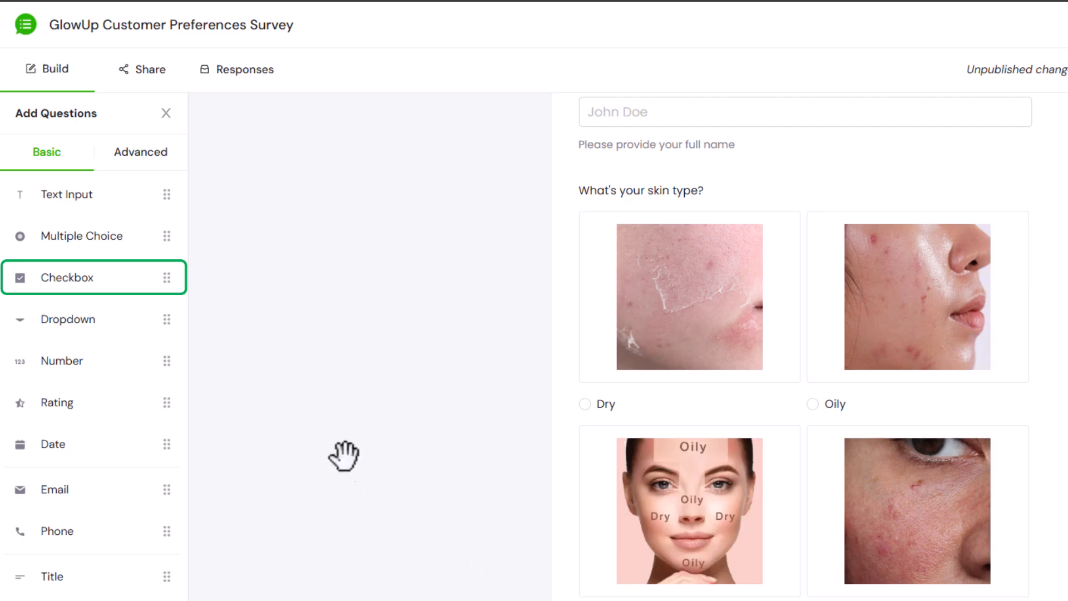
- Add a Checkbox question below the skin type question and title it "Which skincare concerns do you have?"
drag(105, 275, 678, 600)
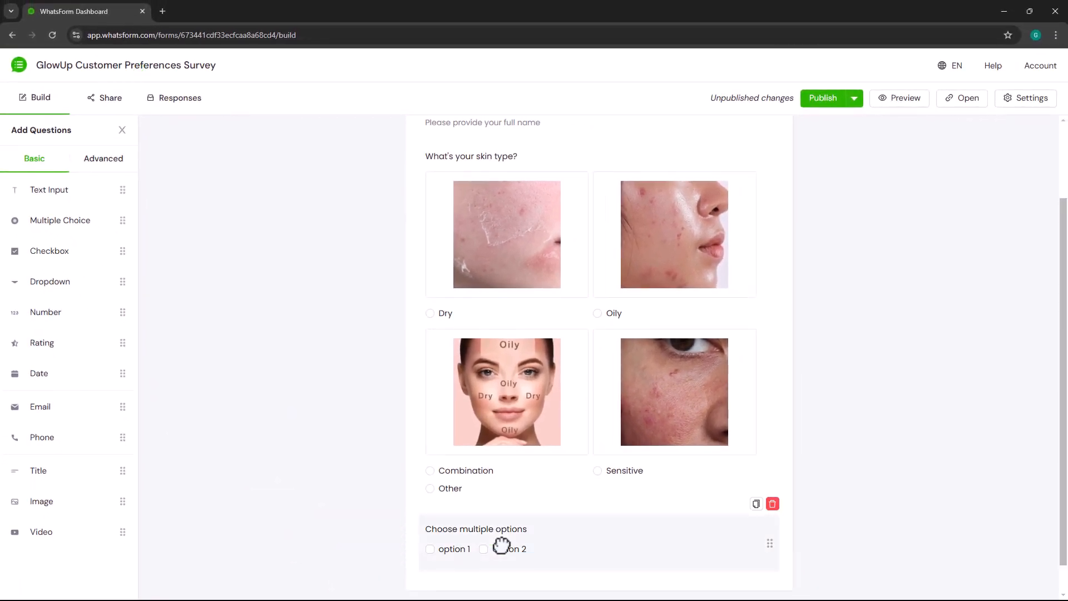
click(637, 543)
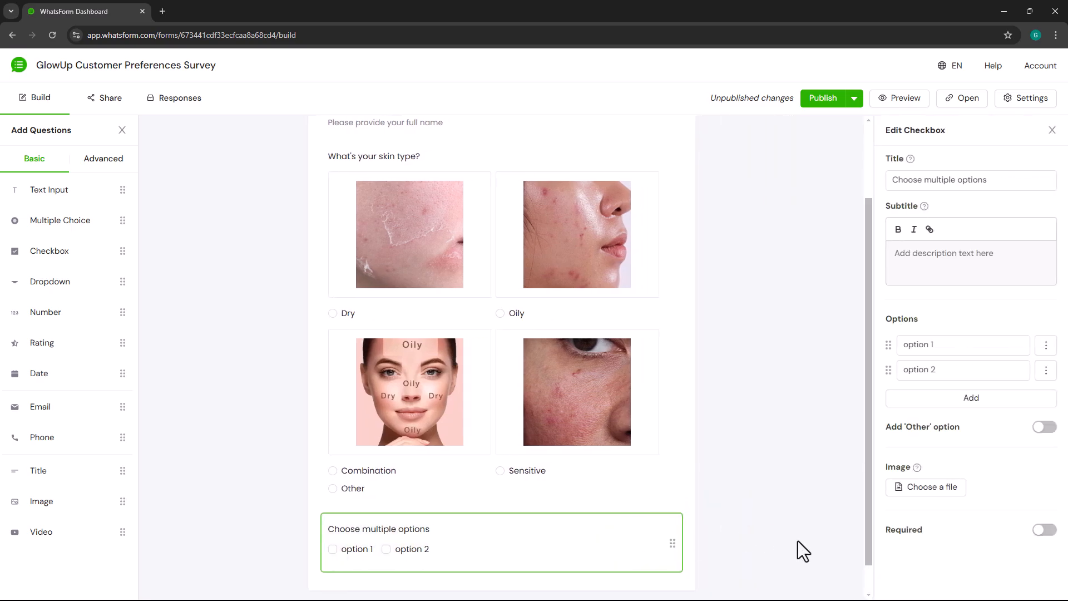
click(1011, 186)
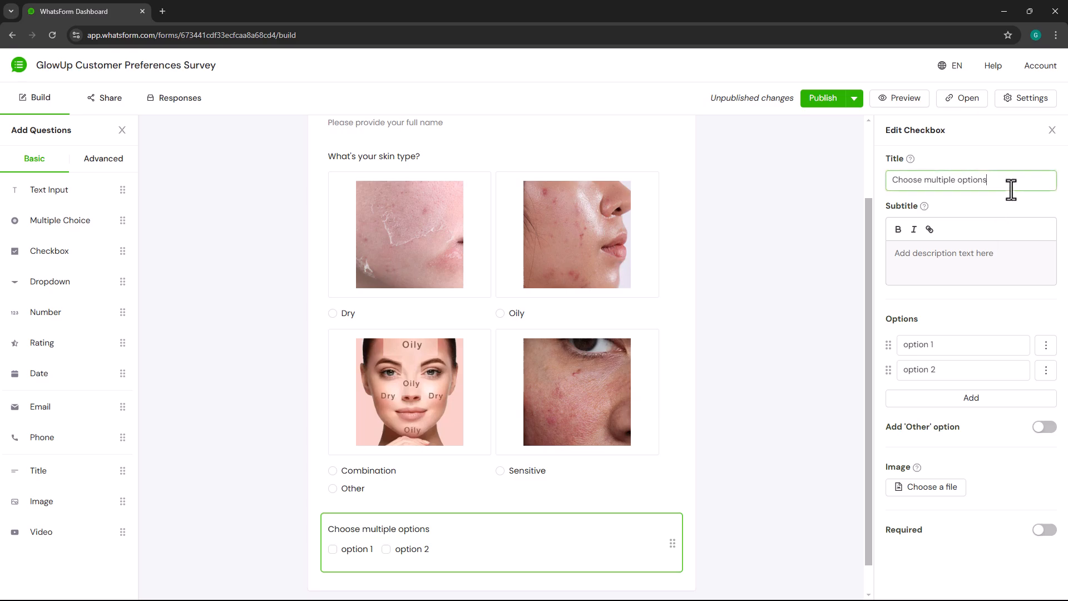
key(ctrl+a)
text(Which skincare concerns do you ha)
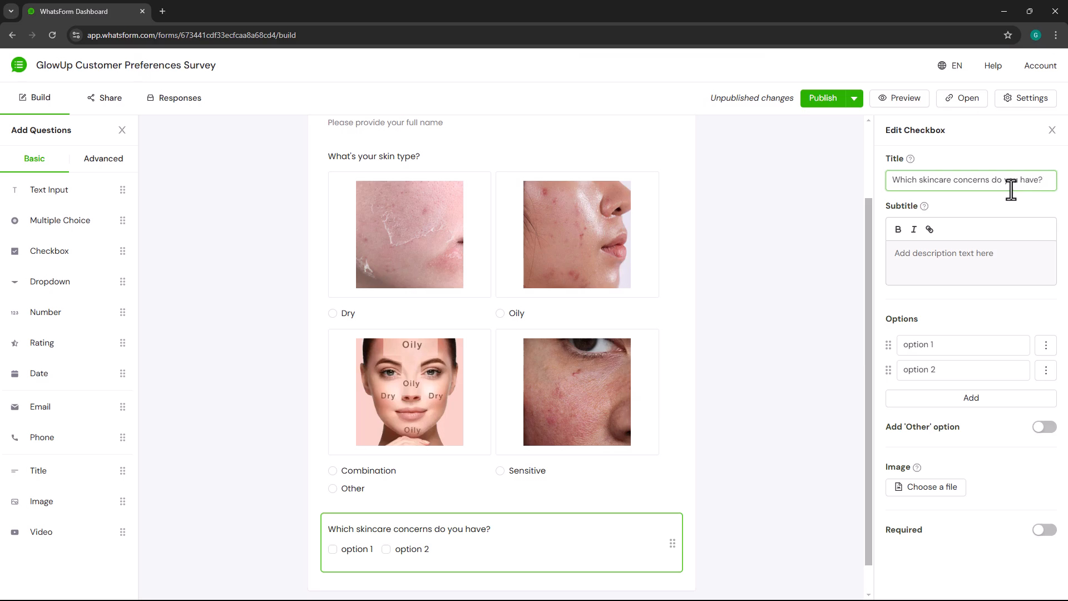
- Rename the first two options of the skincare concerns question to Acne and Wrinkles
click(974, 344)
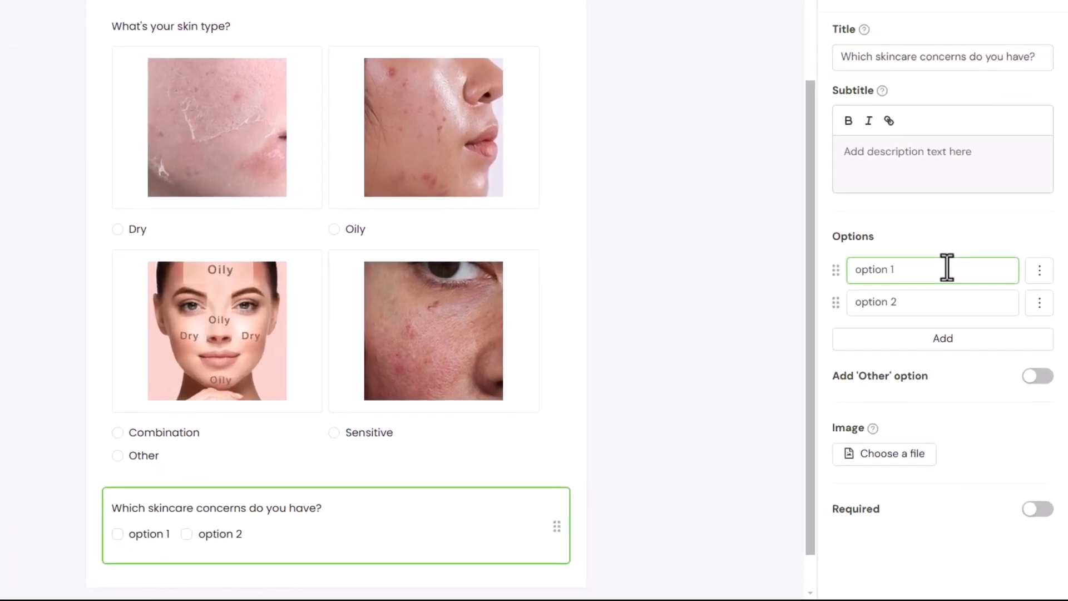
key(ctrl+a)
text(Acne)
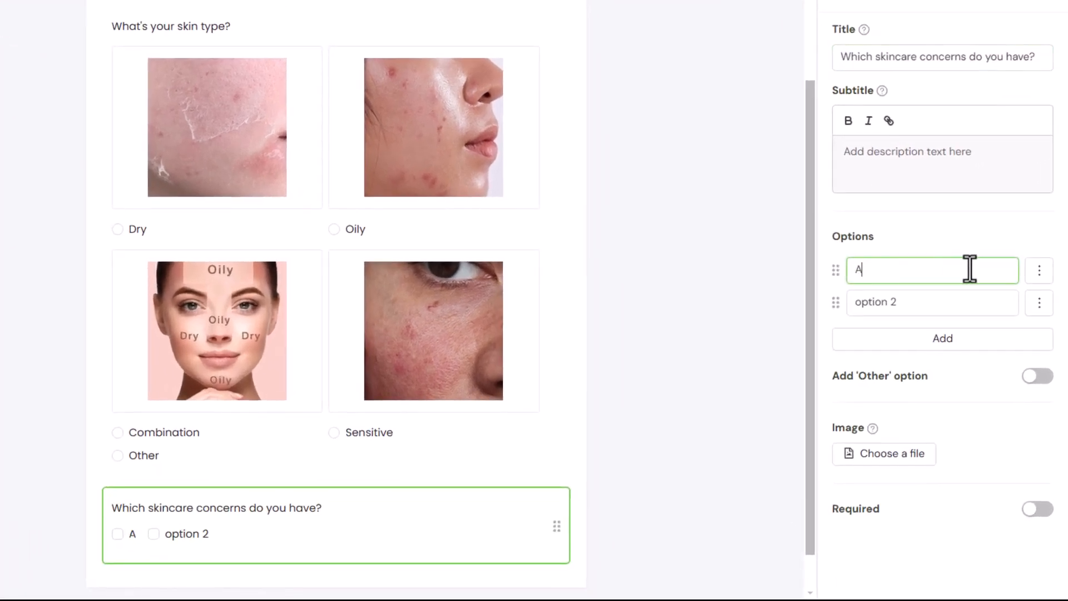
triple_click(949, 303)
text(Wrinkles)
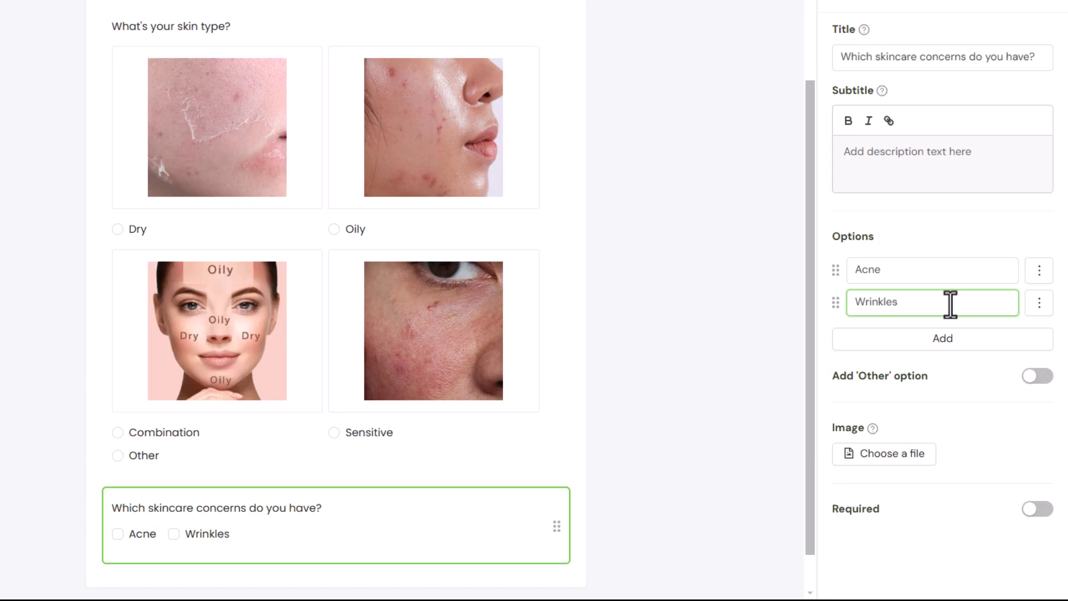
- Add three more options to the skincare concerns question: Dark spots, Dryness and Redness
click(952, 338)
triple_click(953, 335)
text(Dark spots)
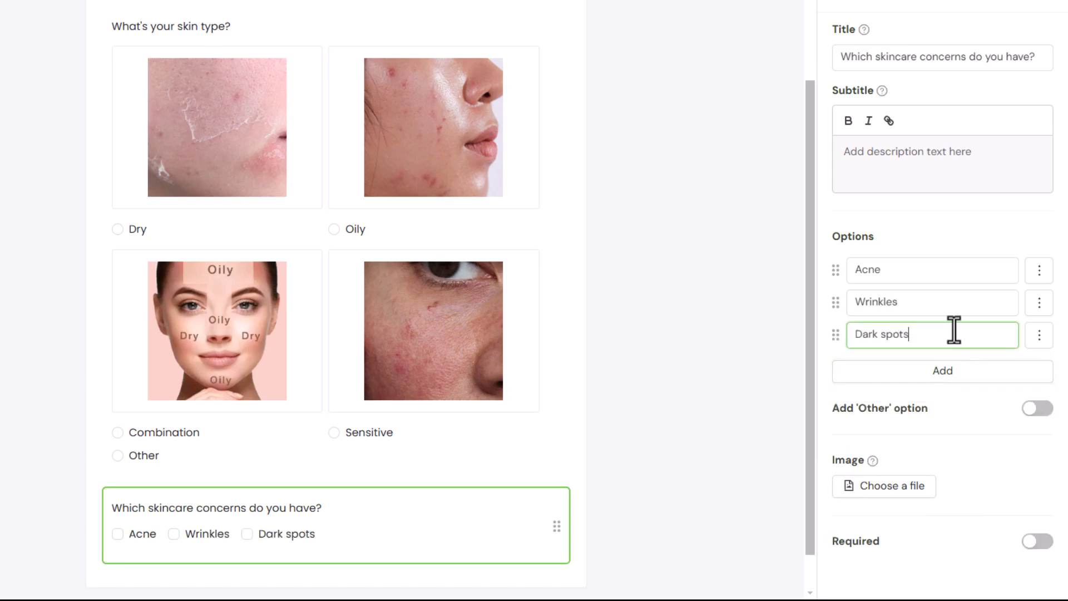
click(954, 370)
triple_click(953, 374)
text(Dryness)
click(954, 390)
triple_click(953, 373)
text(Redness)
- Enable the 'Other' option for the skincare concerns question and make the question required
click(1027, 439)
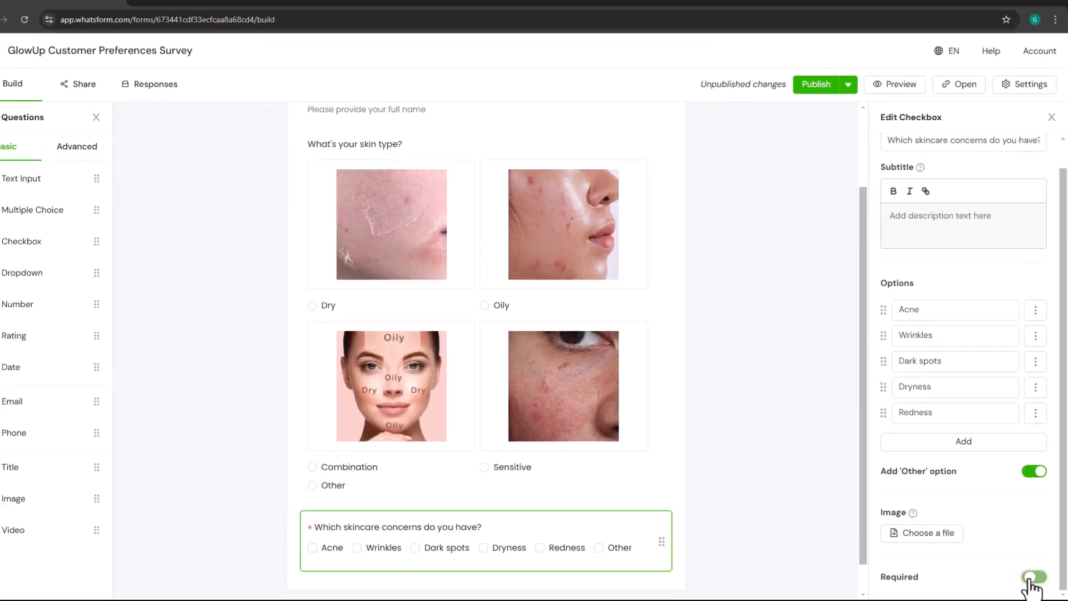
click(1026, 572)
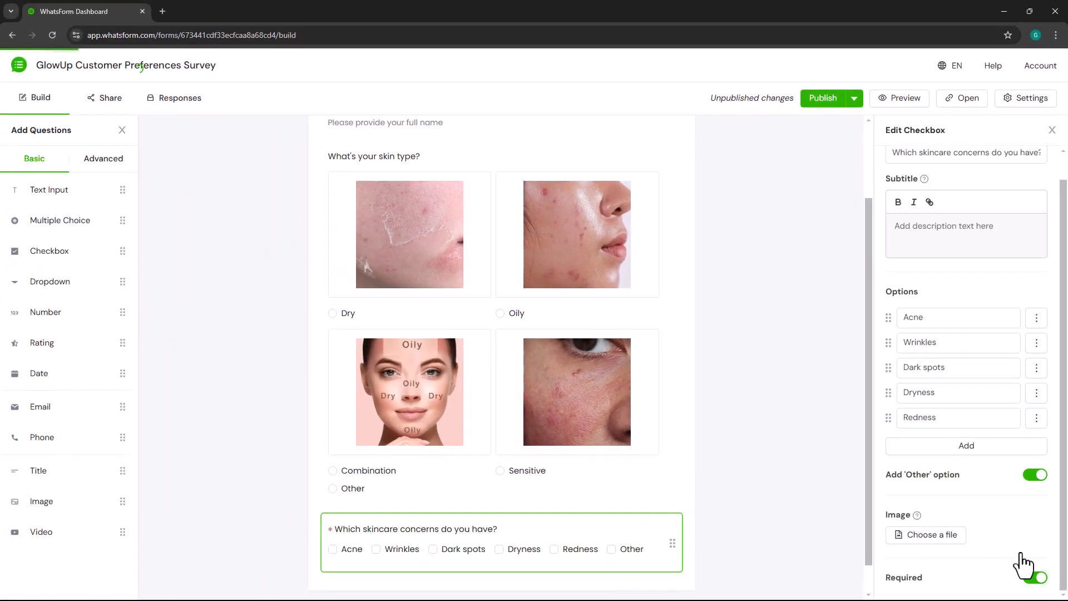
- Preview the form and test the skincare concerns question by selecting Acne, Wrinkles, Dryness and Other
click(907, 104)
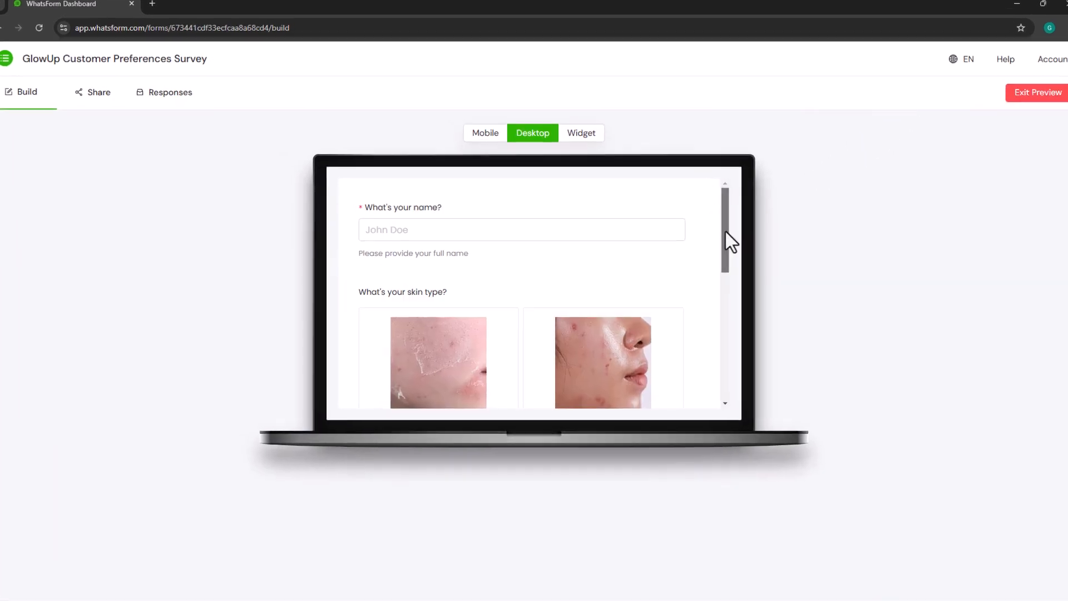
drag(725, 231, 720, 376)
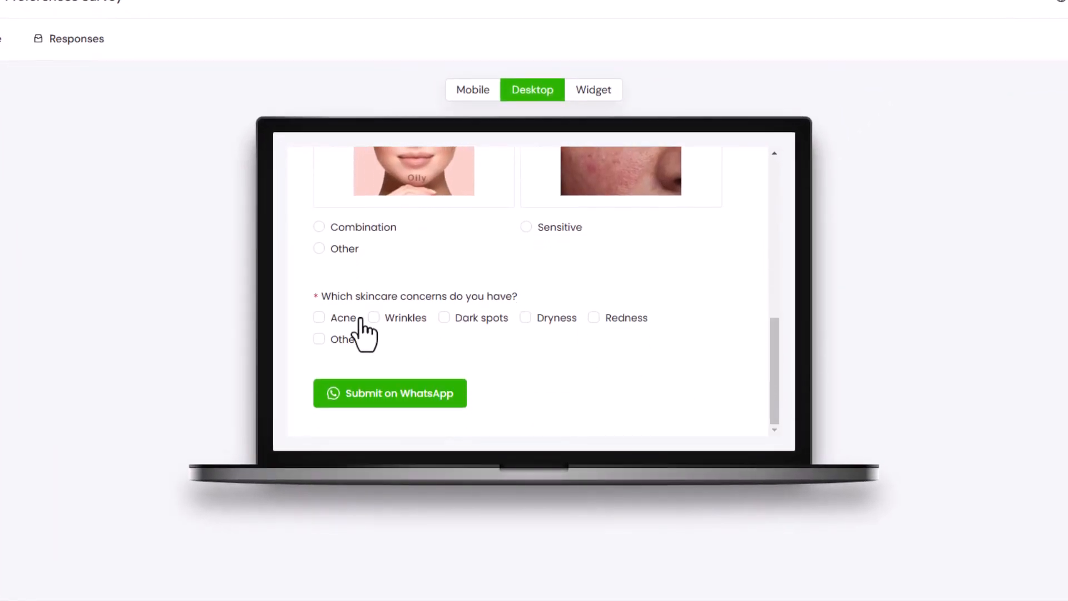
click(320, 318)
click(374, 318)
click(547, 319)
click(341, 340)
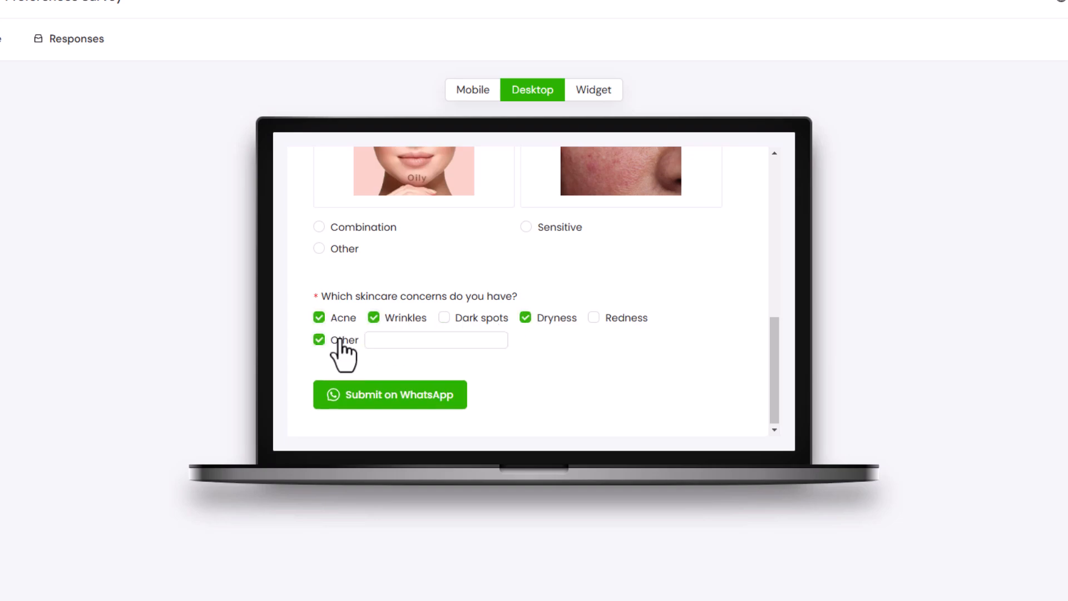
click(391, 340)
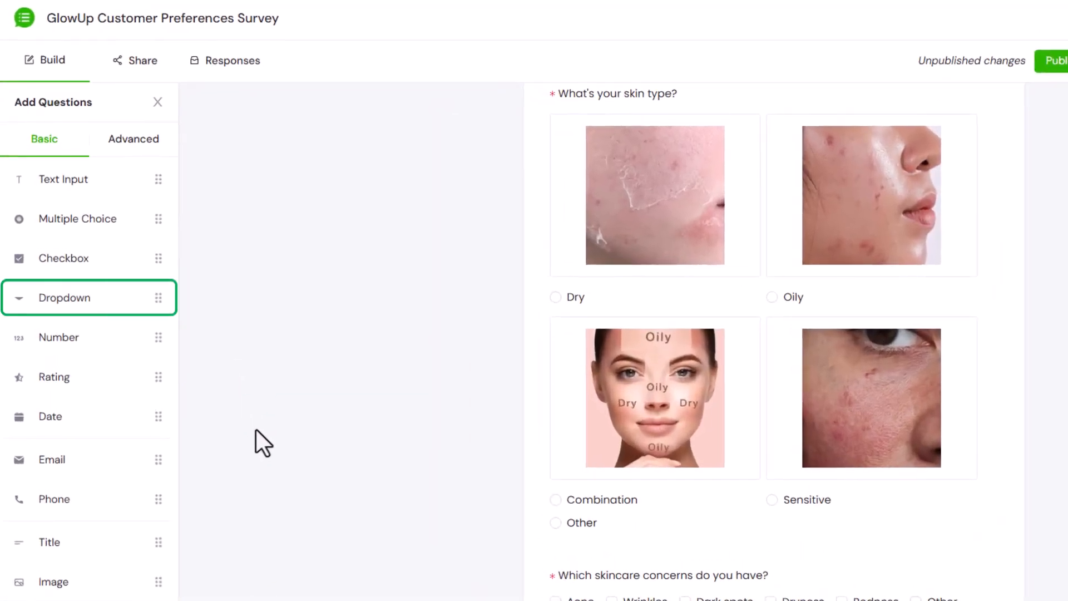
- Add a Dropdown question below the skincare concerns question and title it "Which country are you form?"
drag(95, 303, 650, 600)
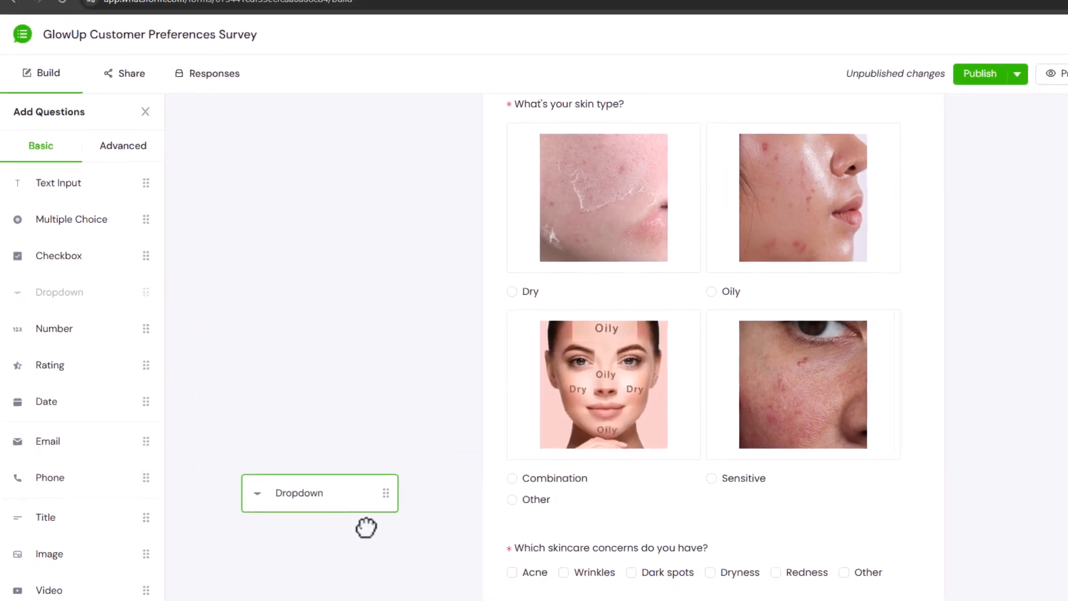
drag(506, 541, 506, 543)
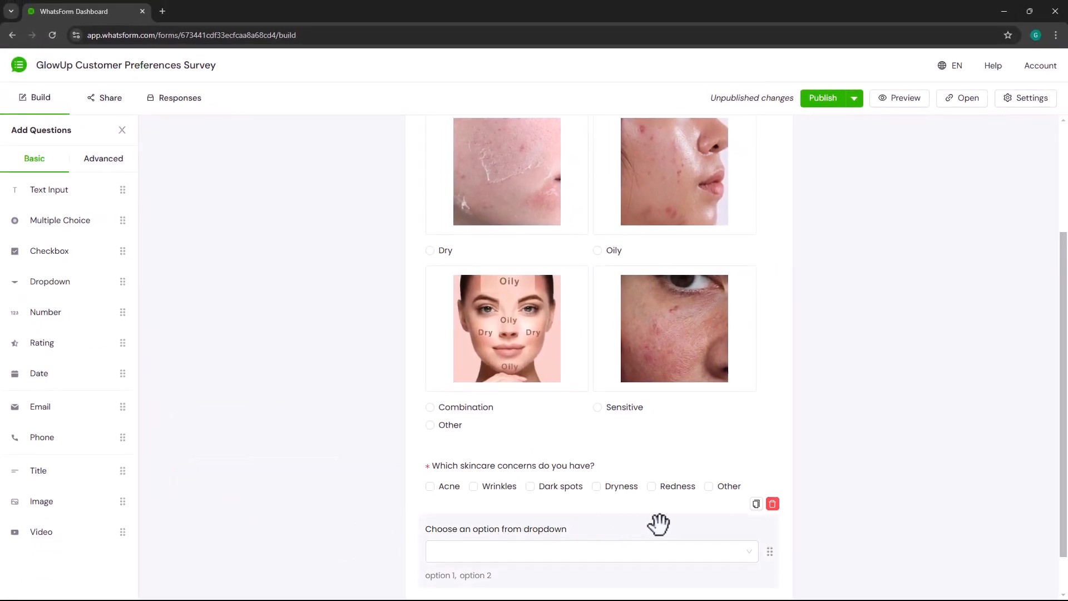
scroll(660, 523, down, 1)
click(658, 518)
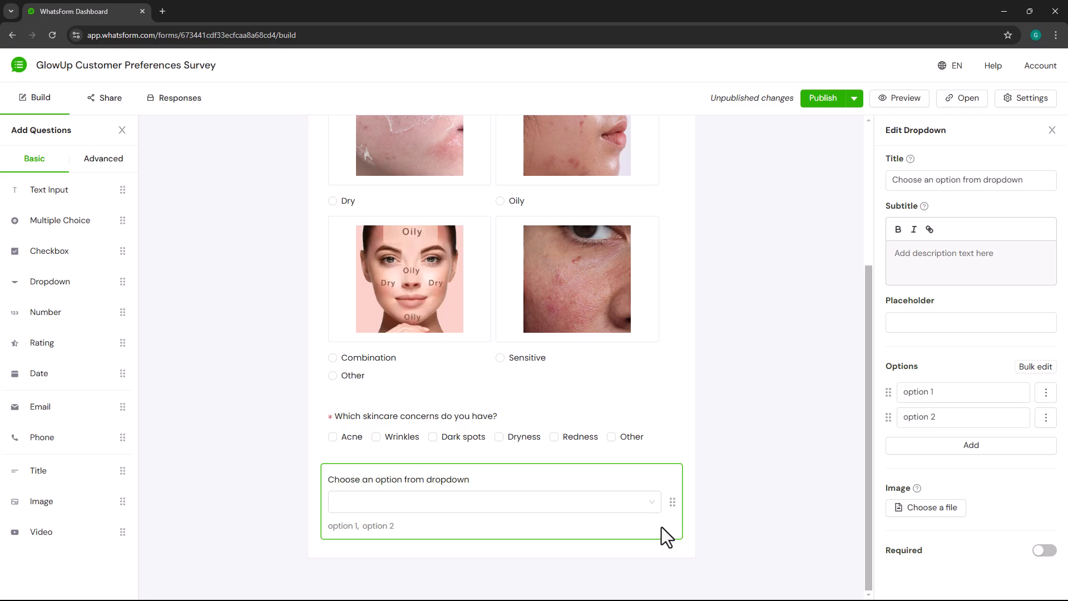
click(1035, 179)
triple_click(1036, 182)
text(Which country are you form?)
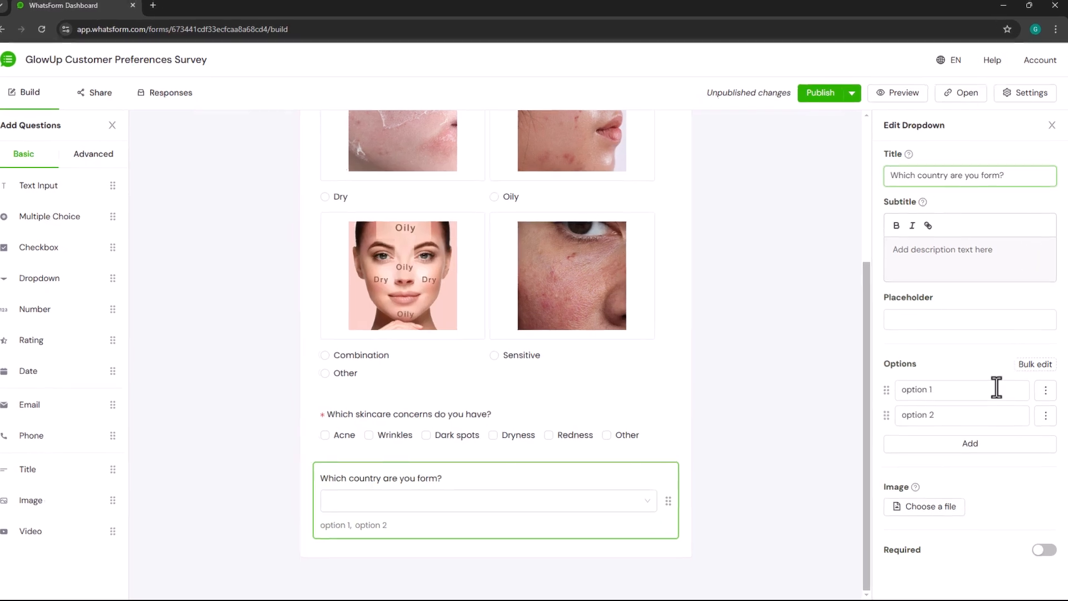
- Bulk-replace the dropdown options with Brazil, China, France, Germany, India, Indonesia, Japan, Russia, United Kingdom and United States, and make the question required
click(997, 392)
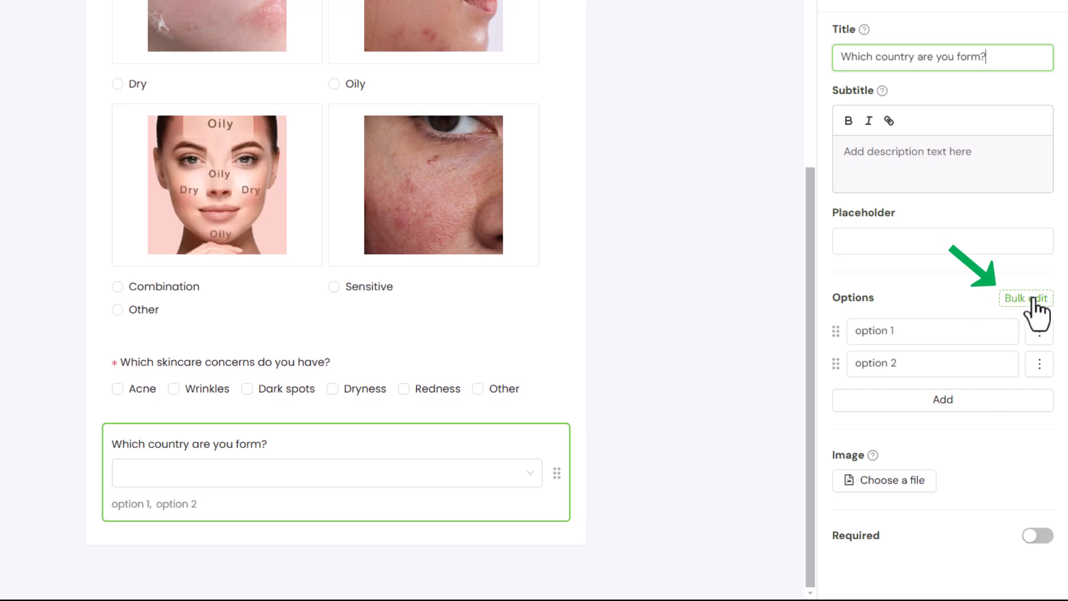
click(1034, 299)
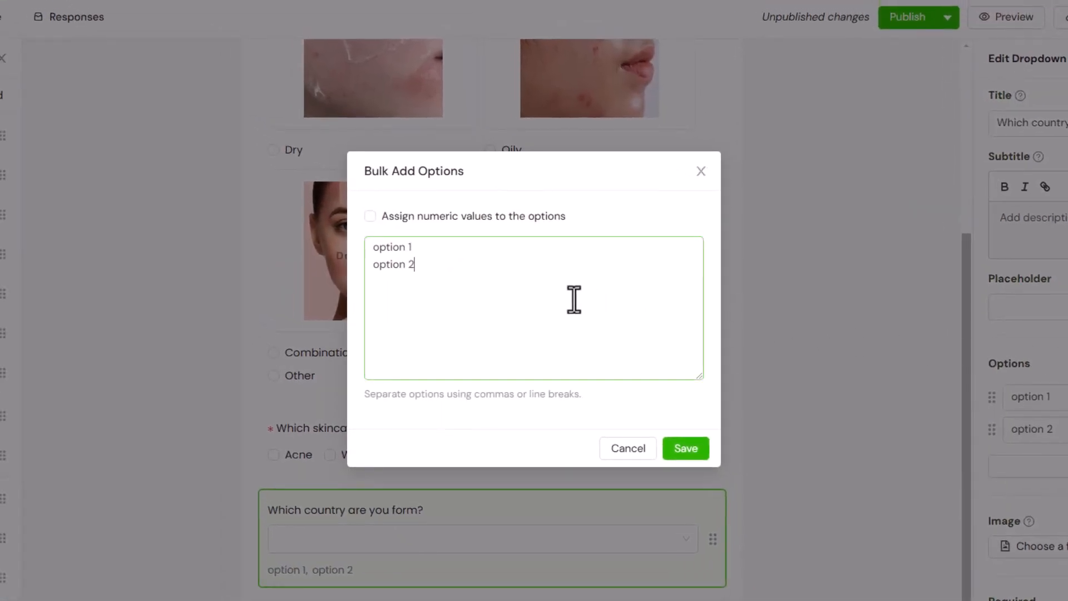
key(ctrl+a)
text(Brazil China France Germany India Indonesia Japan Russia United Kingdom United States)
scroll(460, 276, up, 2)
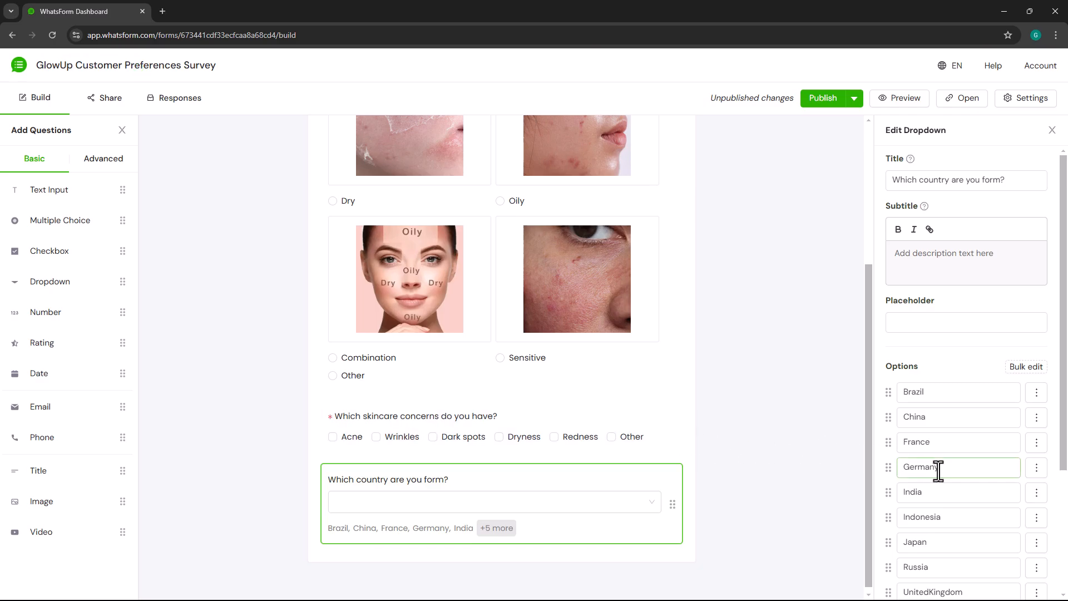
scroll(930, 468, down, 3)
click(1034, 576)
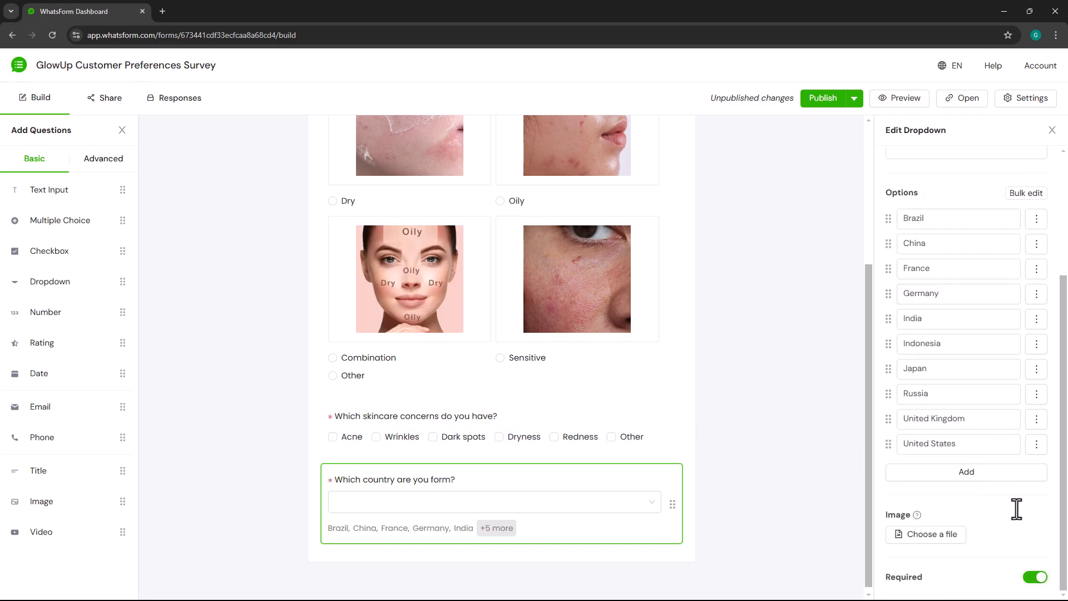
- Preview the form and test the country dropdown by choosing Germany
click(889, 99)
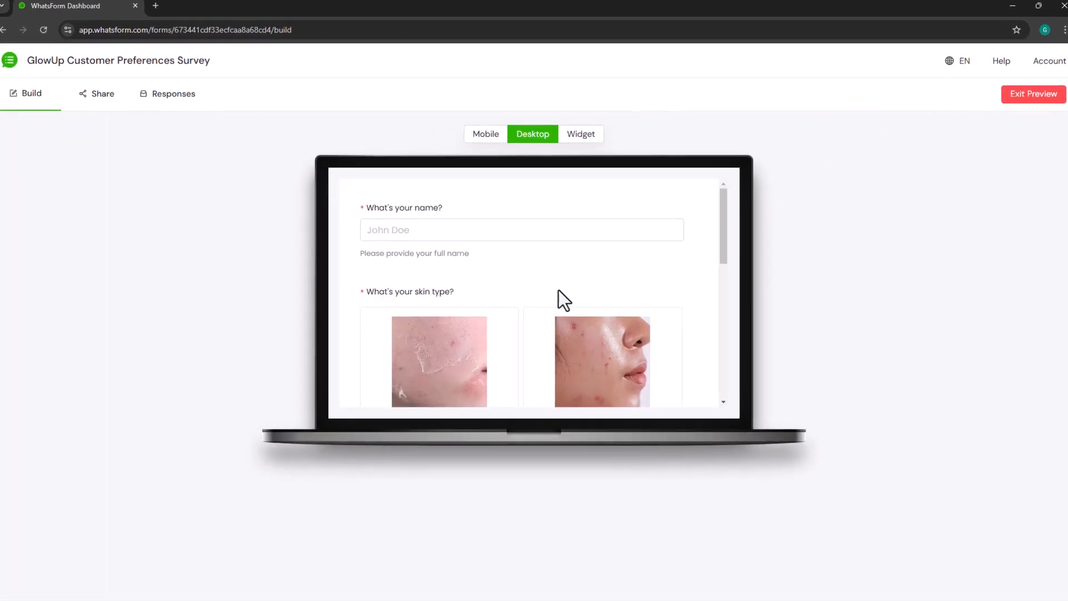
scroll(560, 290, down, 10)
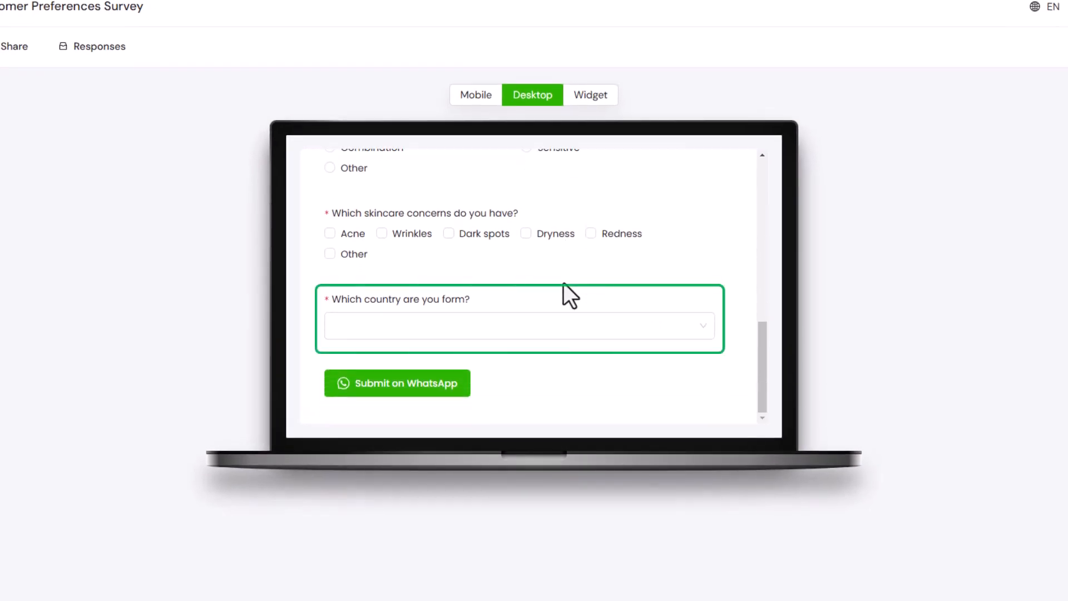
click(563, 328)
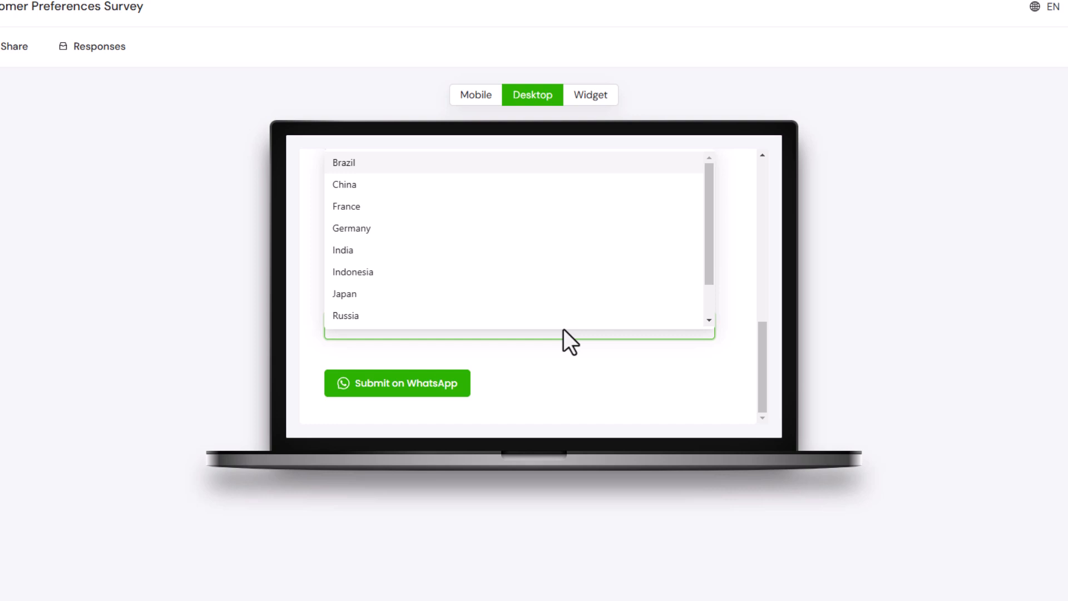
click(516, 229)
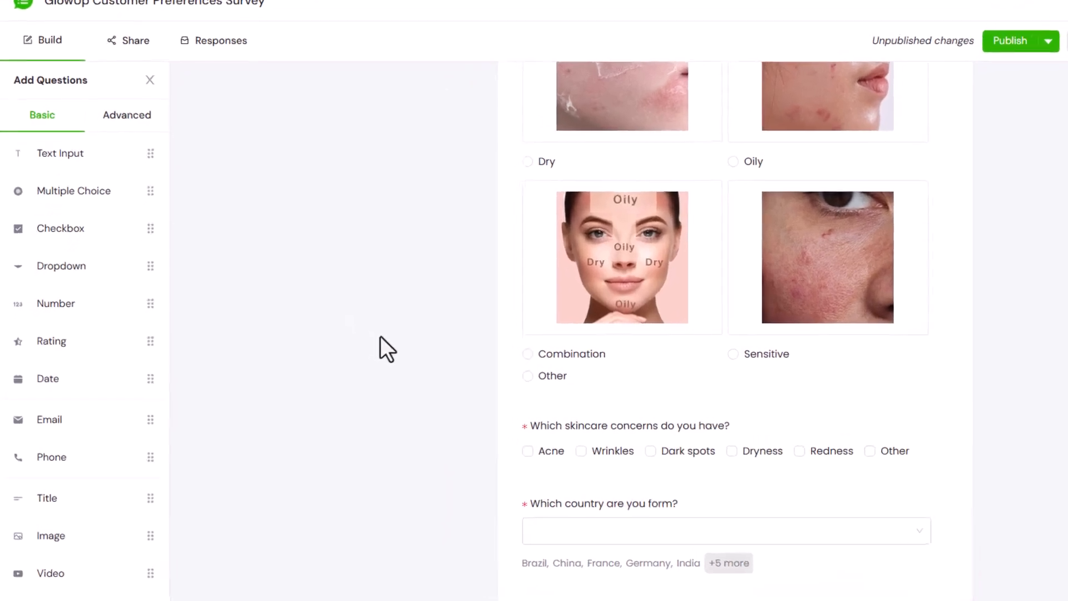
- Add a Number question below the country question and title it "How many skincare products do you use in your daily routine?"
drag(100, 304, 585, 577)
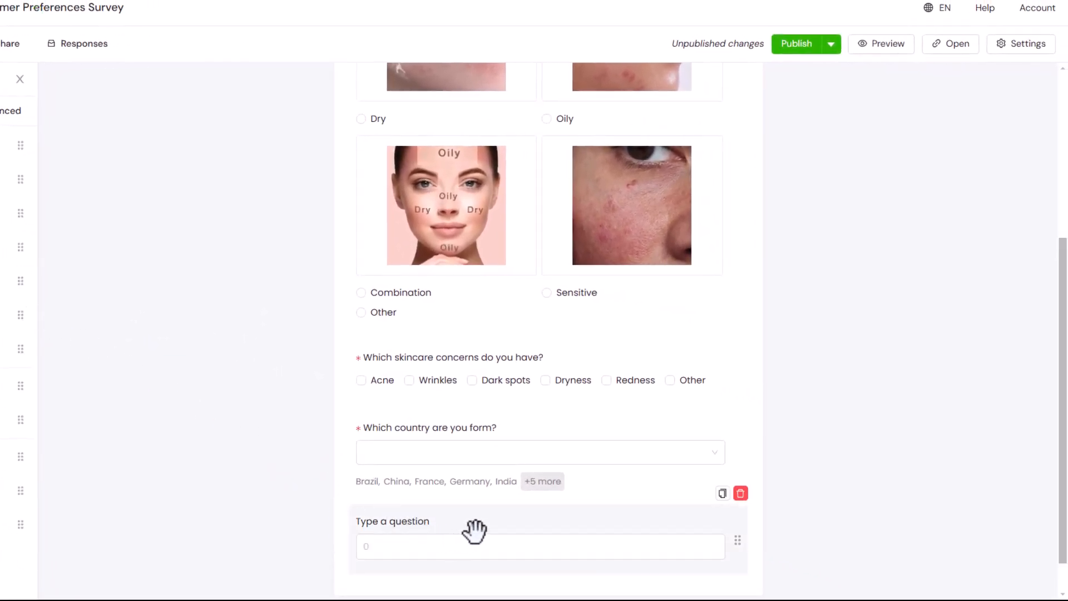
click(489, 523)
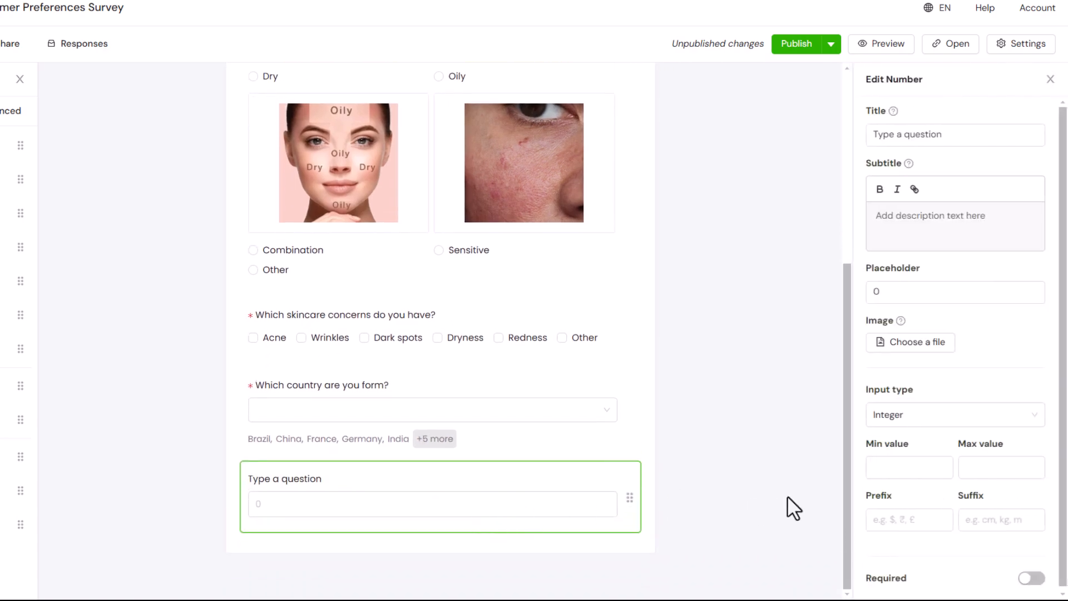
click(954, 139)
key(ctrl+a)
text(How many skincare products do you use in your daily)
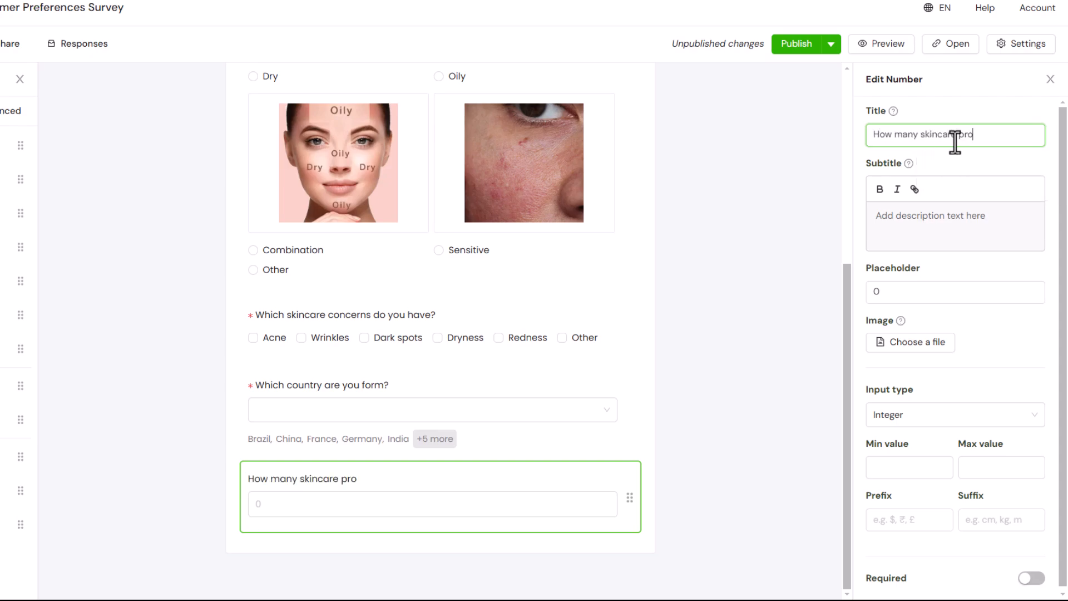
text( routine?)
- Keep the number question's input type as Integer and set its minimum value to 1 and maximum value to 10
click(1020, 333)
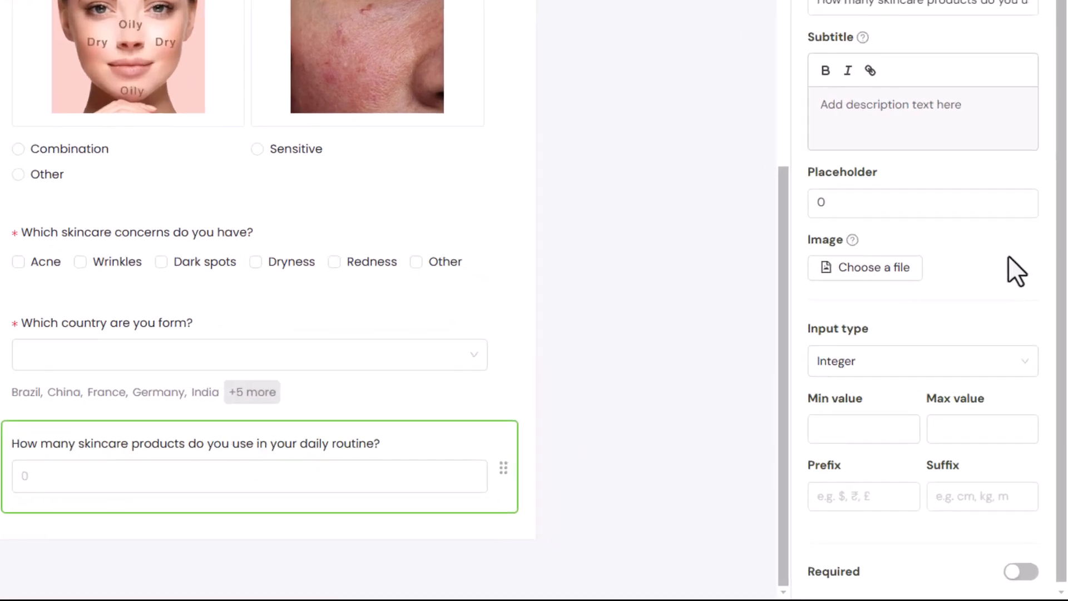
click(1000, 399)
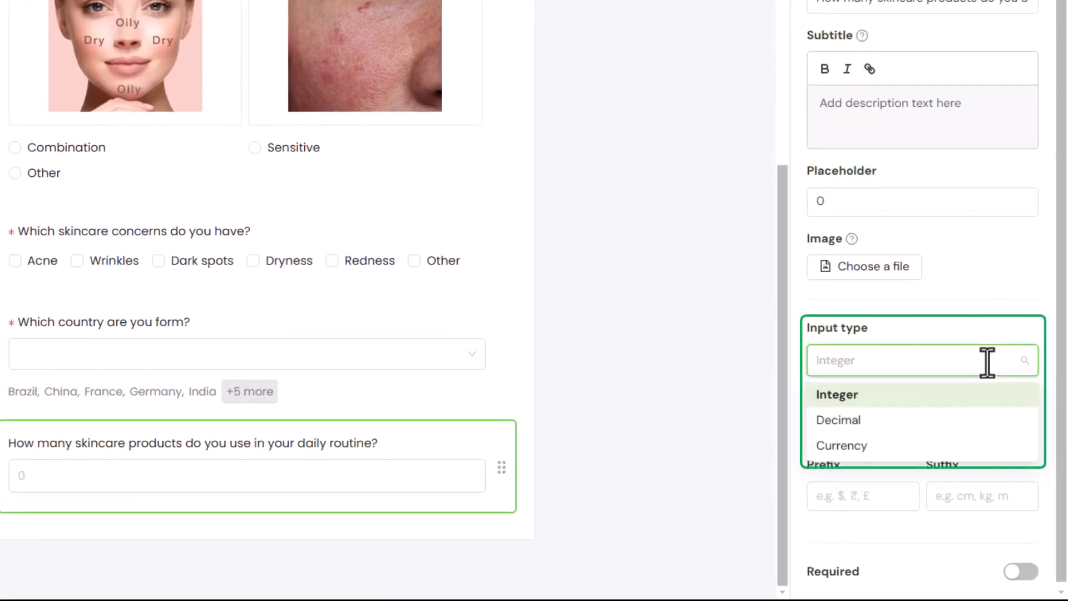
click(987, 363)
click(889, 431)
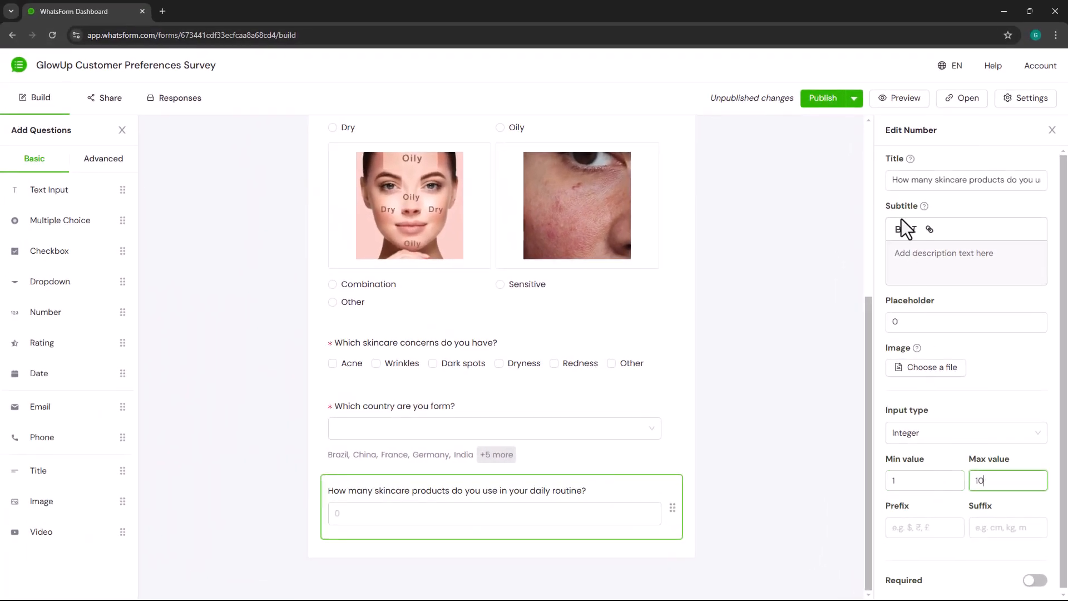
- Preview the form and test the skincare products question by entering 4, decreasing the number and trying the letter "a"
click(885, 100)
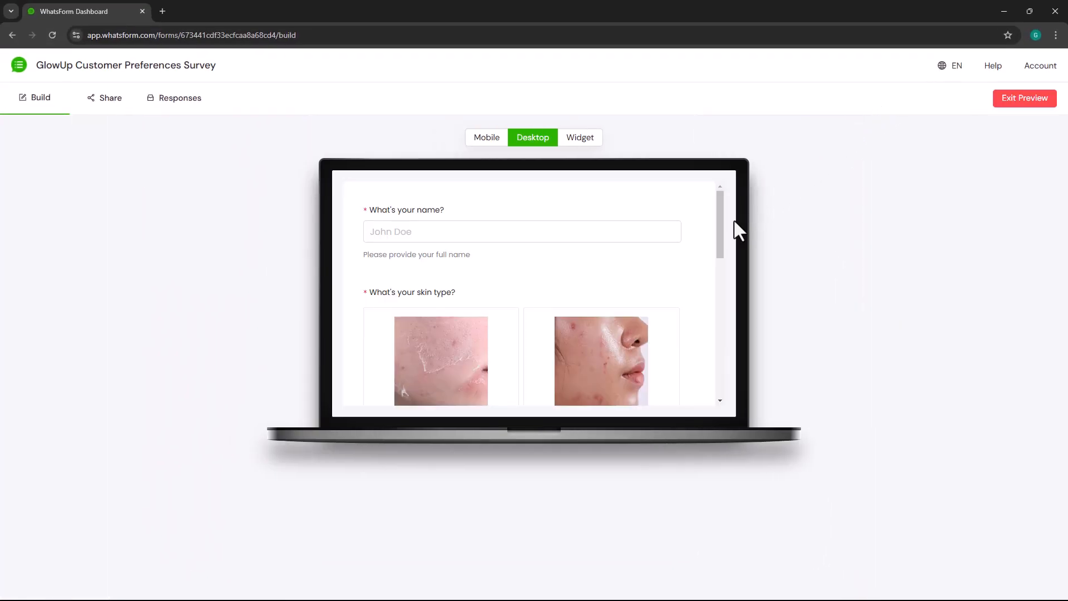
drag(719, 233, 720, 412)
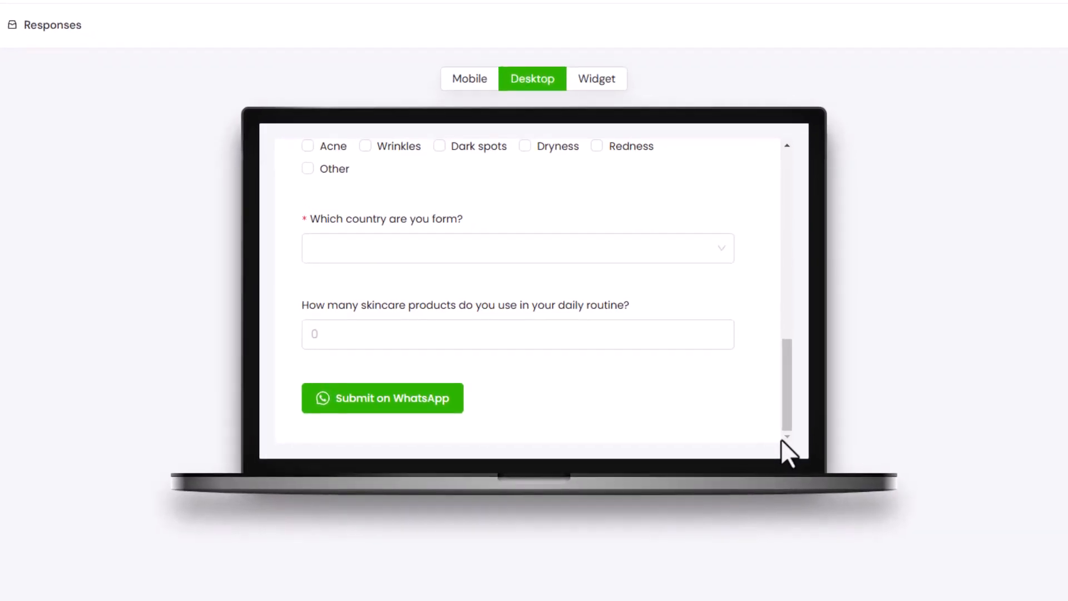
click(468, 334)
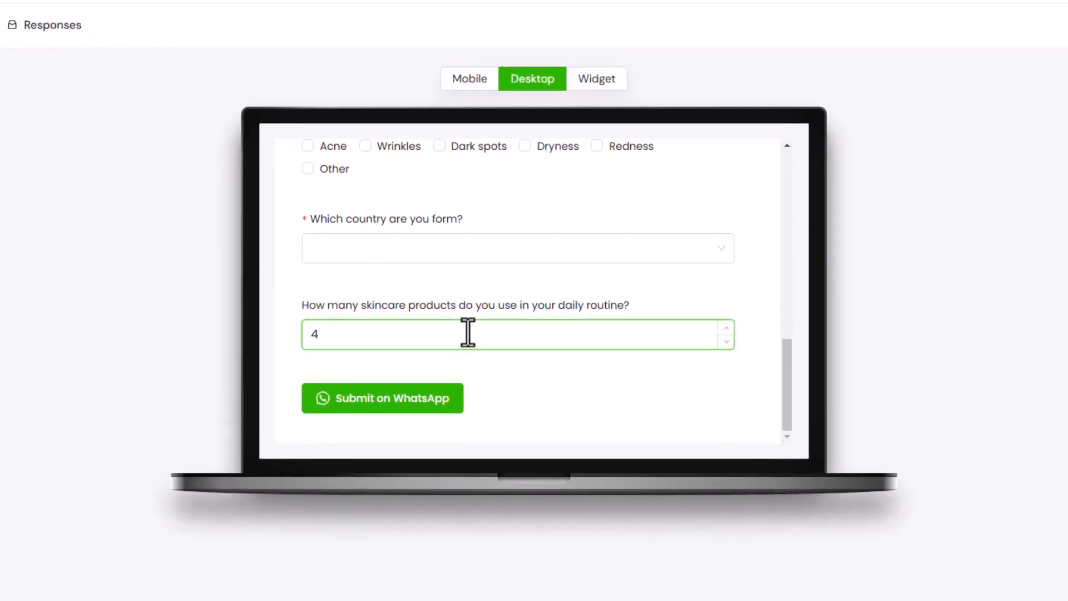
click(727, 342)
text(annie)
click(577, 368)
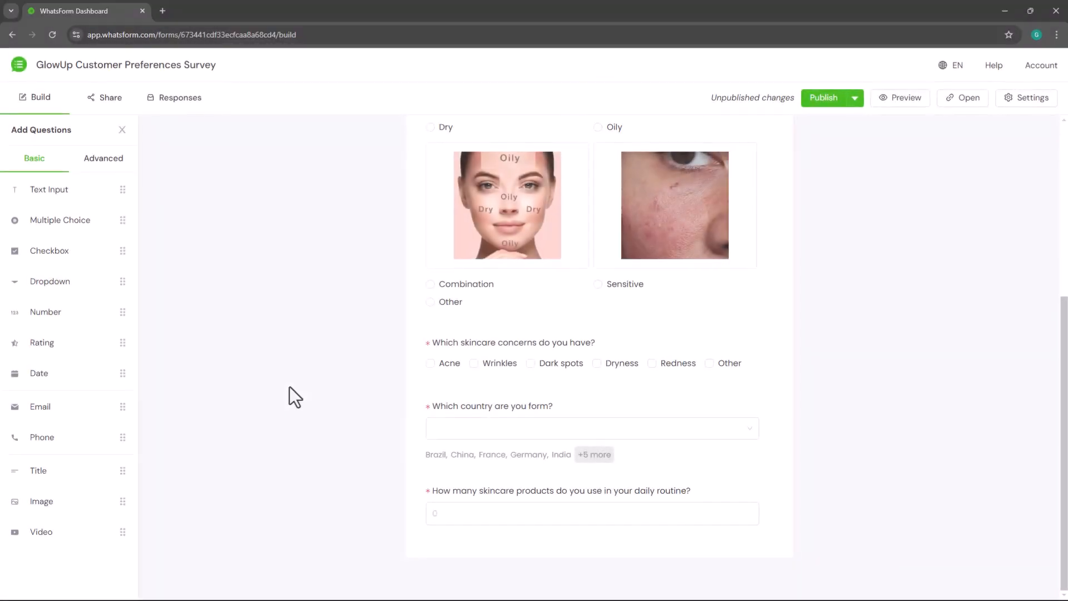
- Add a Rating question below the number question and title it "How likely are you to recommend GlowUp Cosmetics to a friend or colleague?"
drag(99, 315, 685, 600)
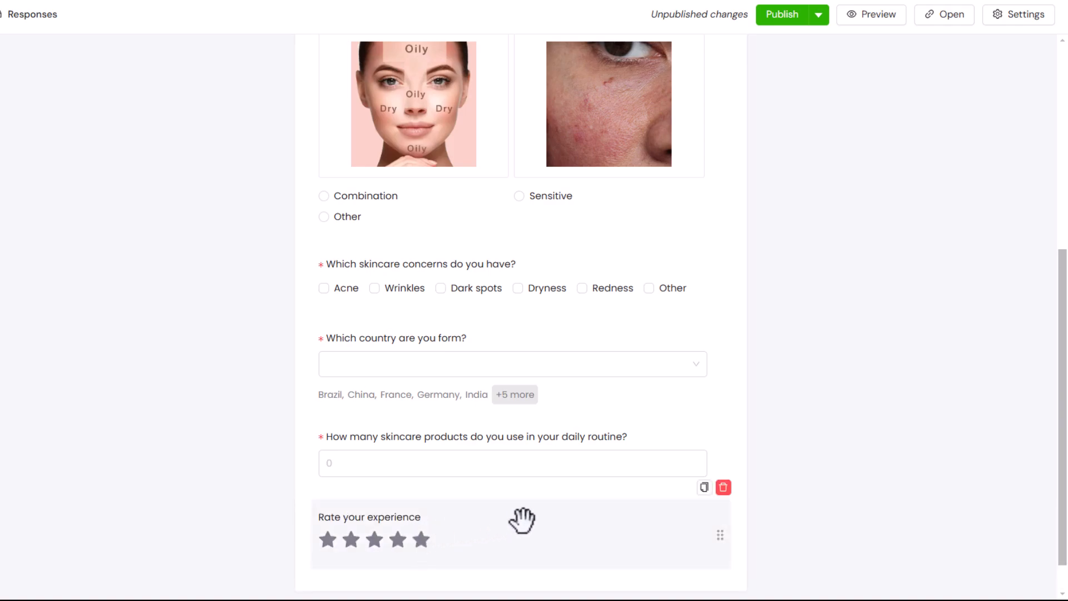
click(521, 521)
scroll(534, 517, down, 1)
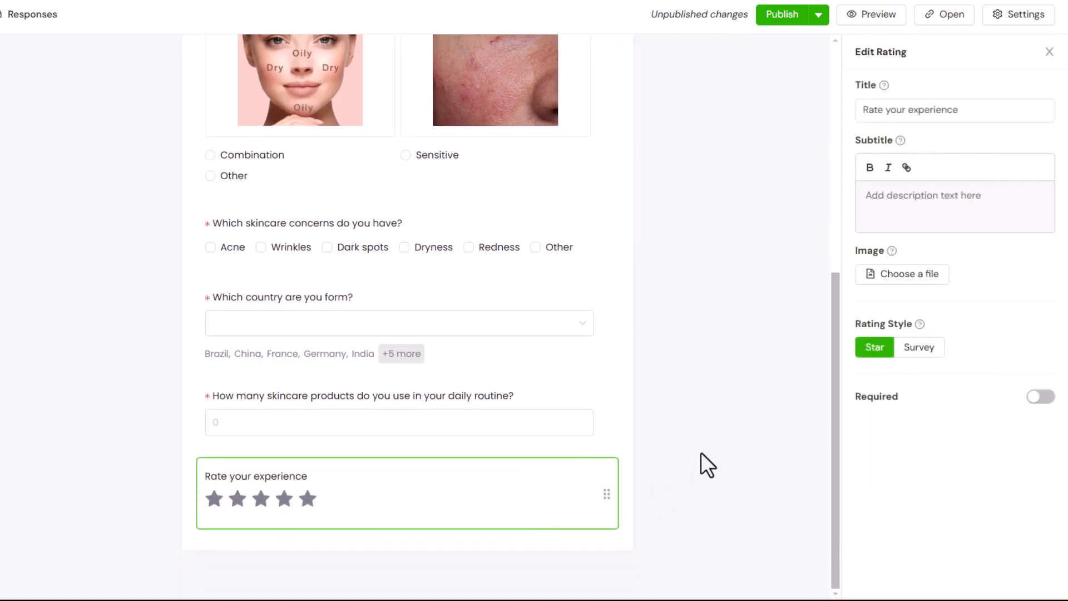
triple_click(1013, 109)
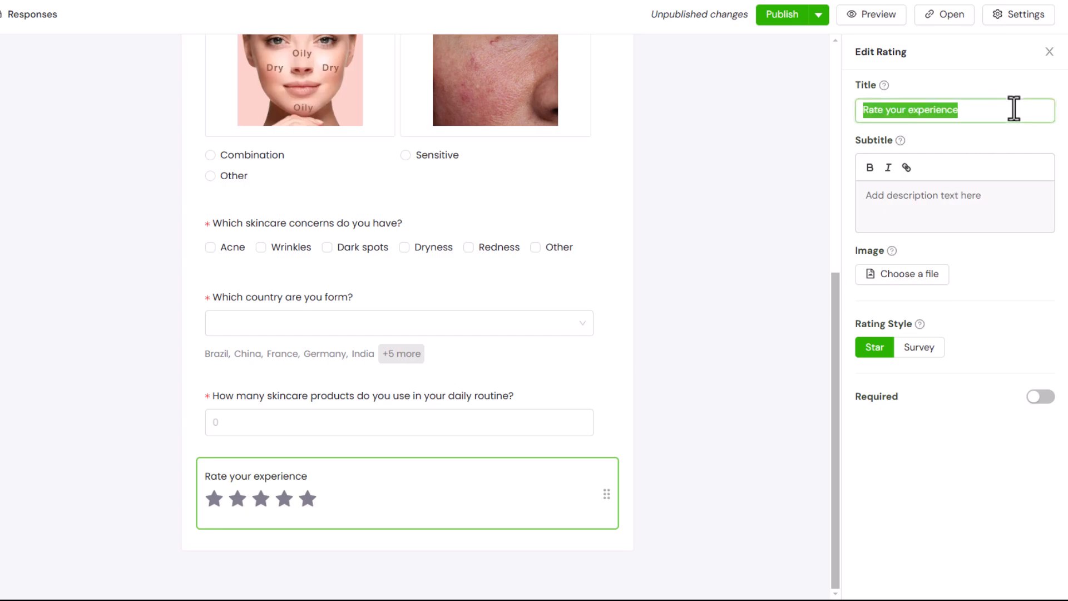
text(How likely are you to recommend G)
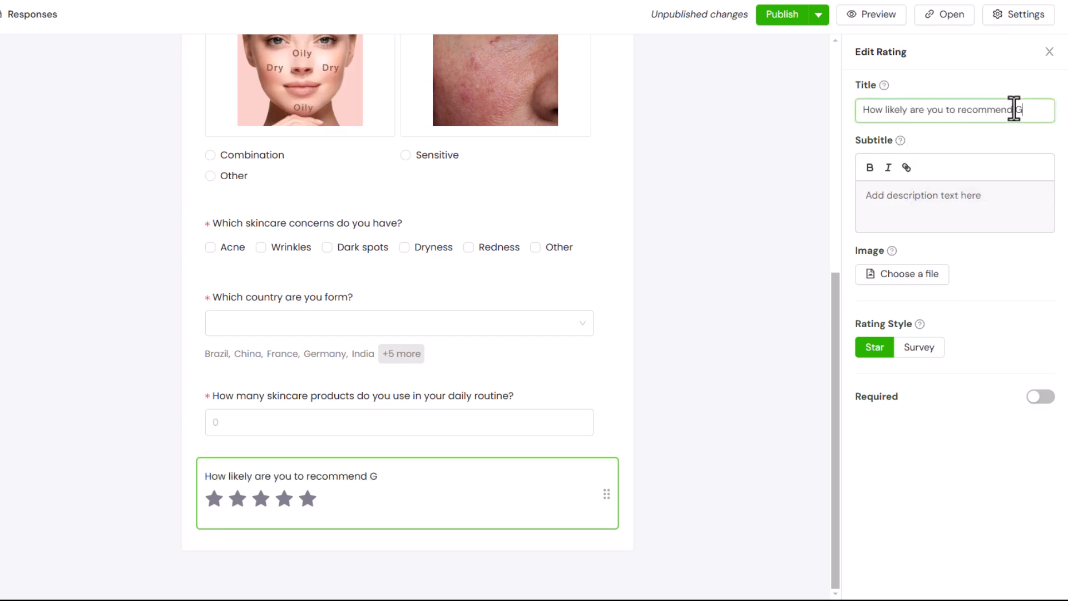
text(lowUp Cosmetics to a friend or colleague?)
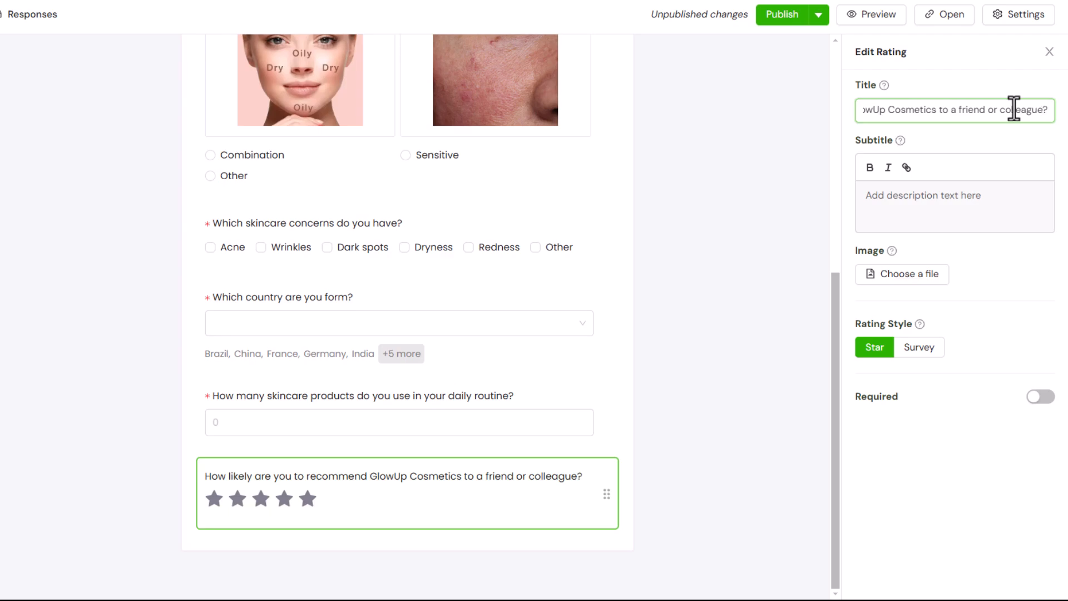
- Set the rating question's style to Survey and make the question required
click(924, 349)
click(1042, 397)
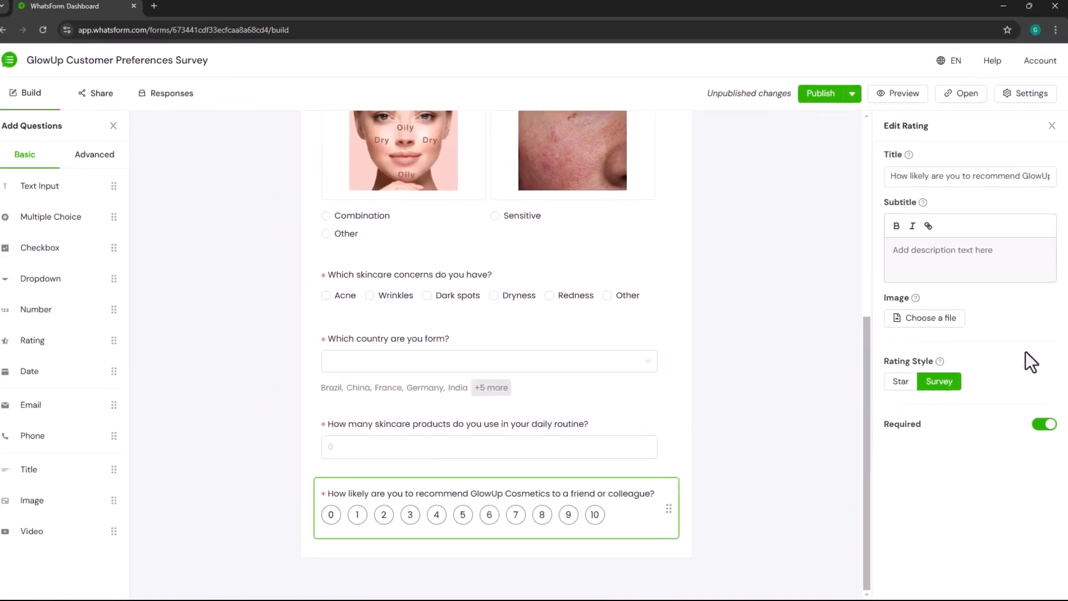
- Preview the form and test the recommendation rating by choosing 5, 9 and 7
click(877, 32)
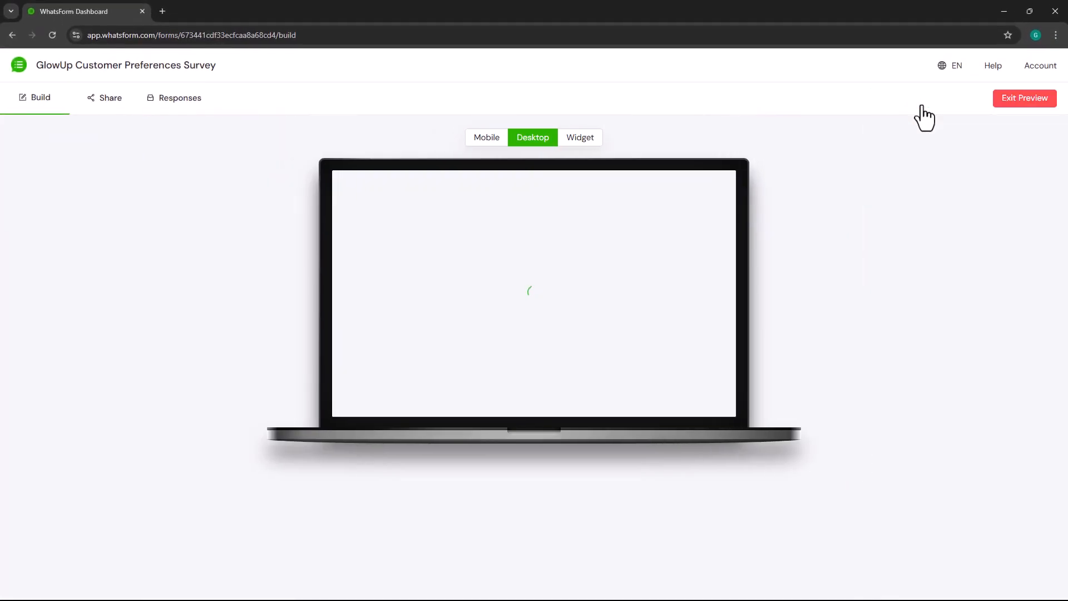
drag(716, 249, 717, 403)
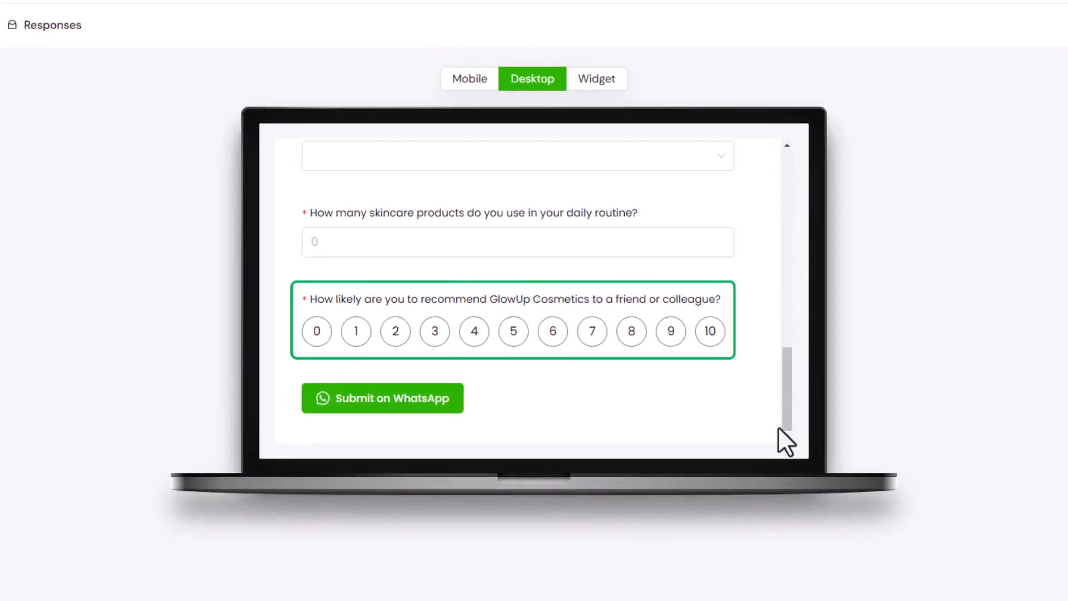
click(512, 335)
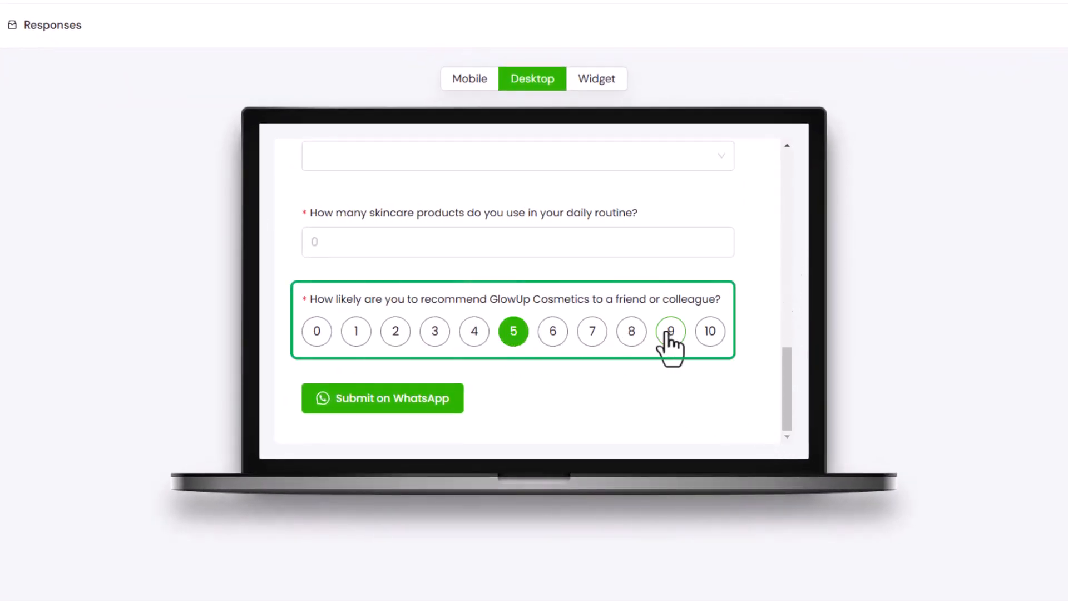
click(670, 334)
click(594, 335)
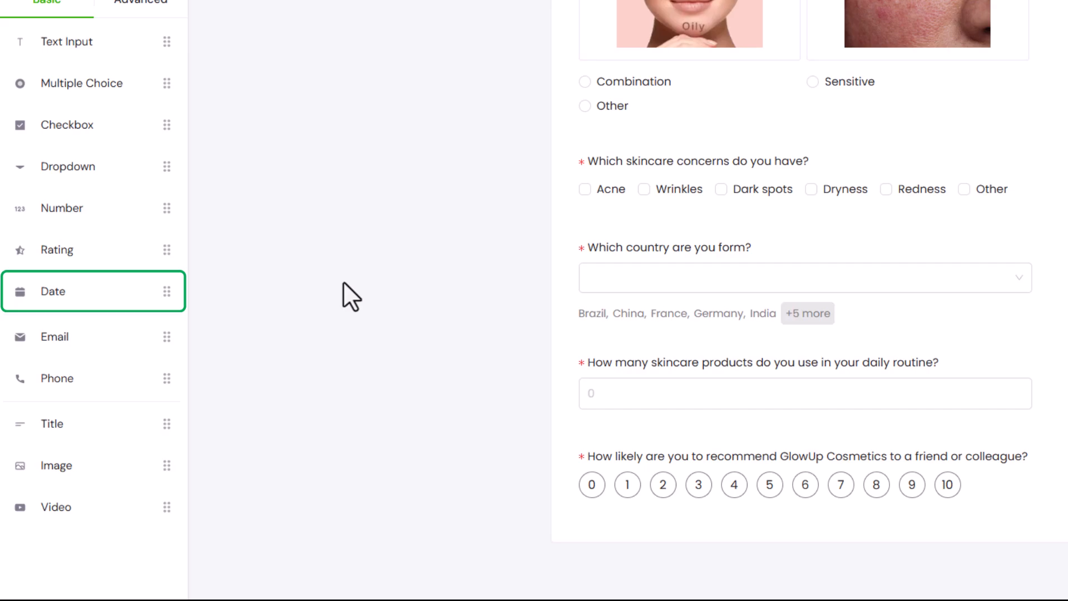
- Add a Date question below the recommendation rating question and open its settings
drag(84, 289, 681, 561)
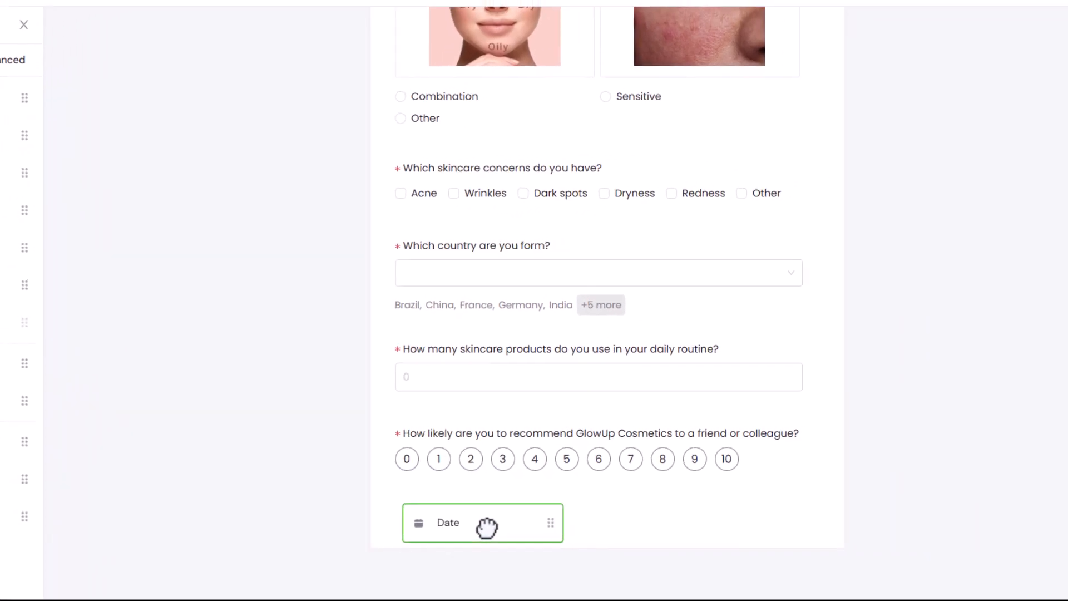
drag(487, 529, 486, 529)
click(610, 523)
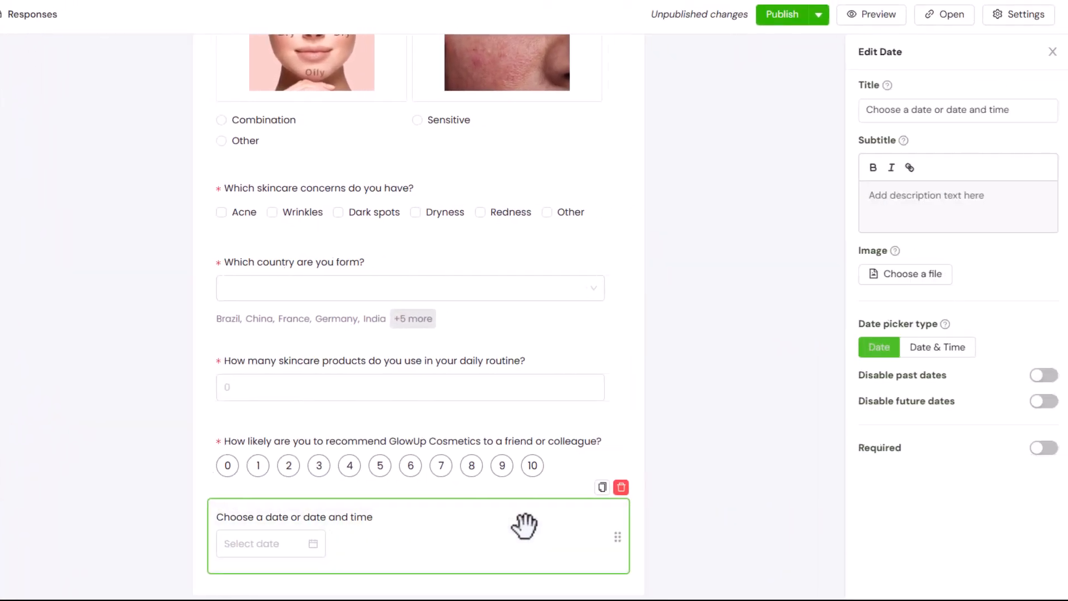
scroll(523, 526, down, 1)
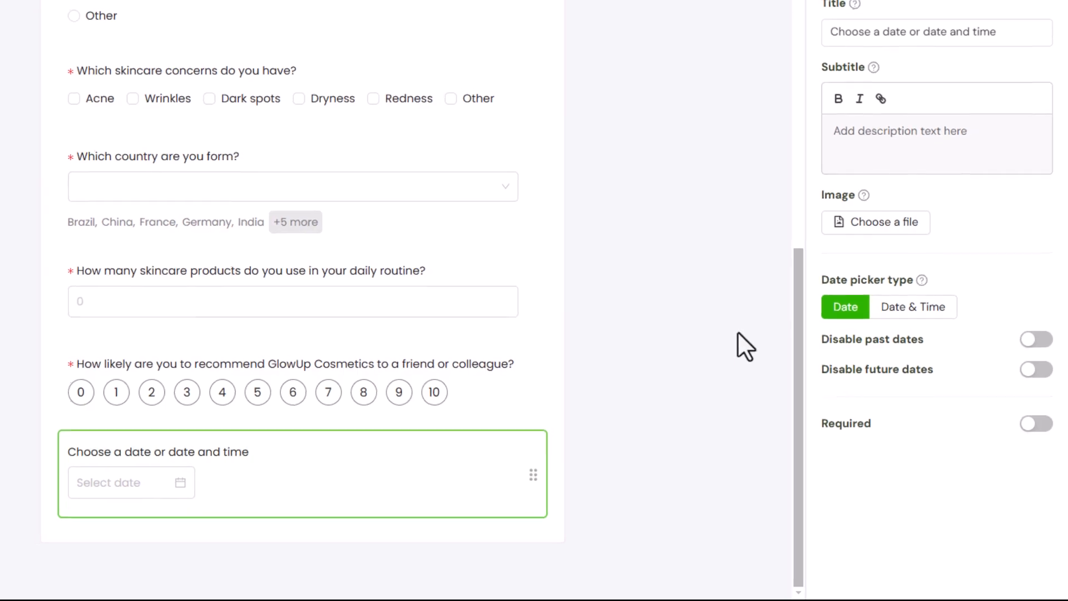
- Configure the date question with the title "When do you like your order to be delivered?", past dates disabled and an answer required
triple_click(1006, 24)
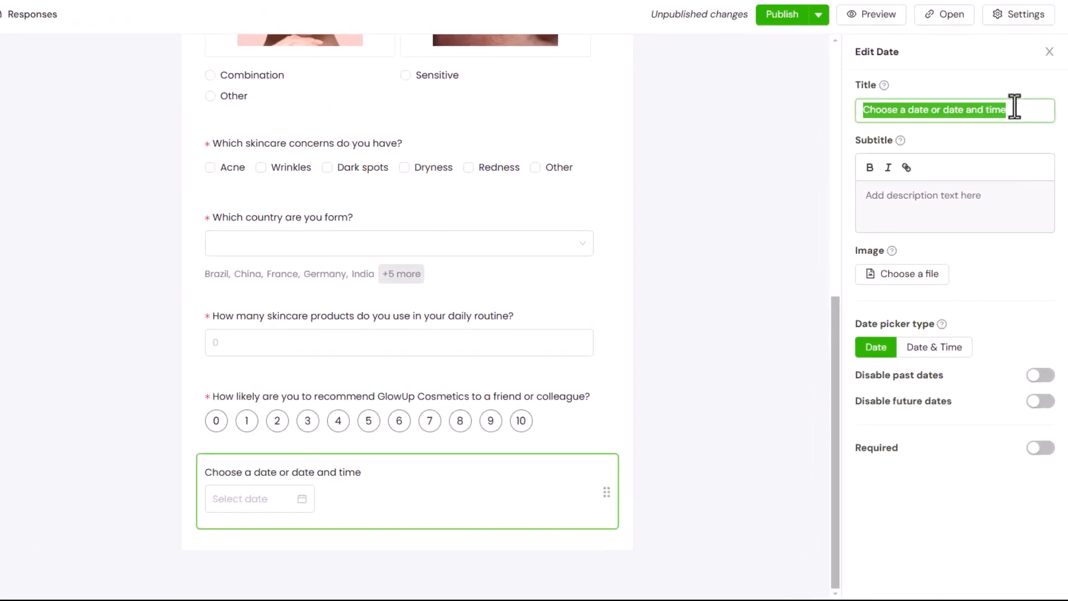
text(When do you like your orderot)
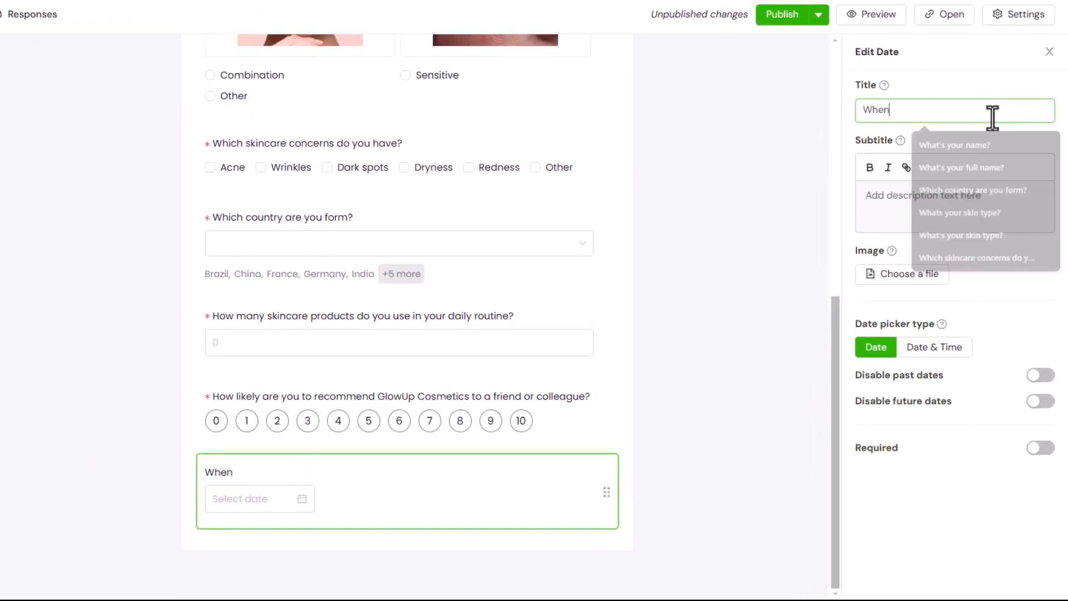
key(BackSpace)
key(BackSpace)
text(to be delivered?)
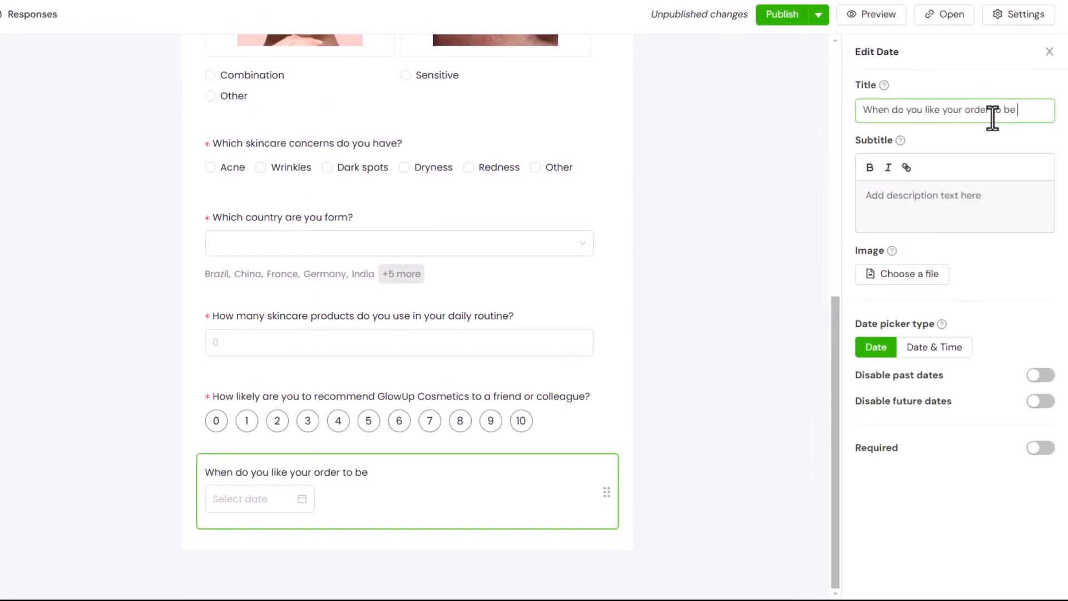
click(1040, 376)
click(1039, 448)
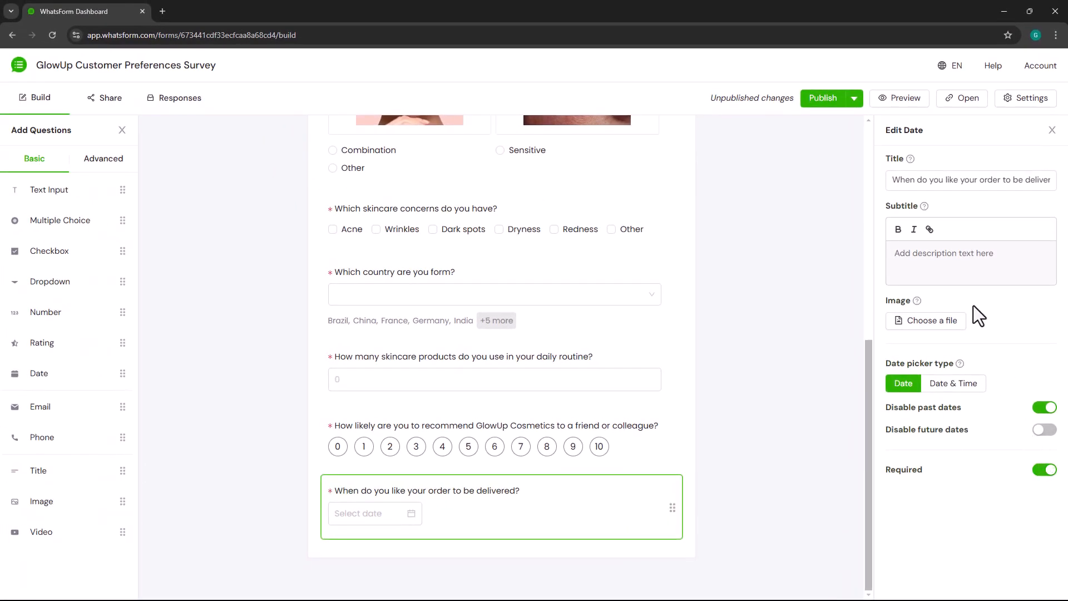
- Preview the form and test the delivery date question by choosing 14 November 2024 in its calendar
click(887, 101)
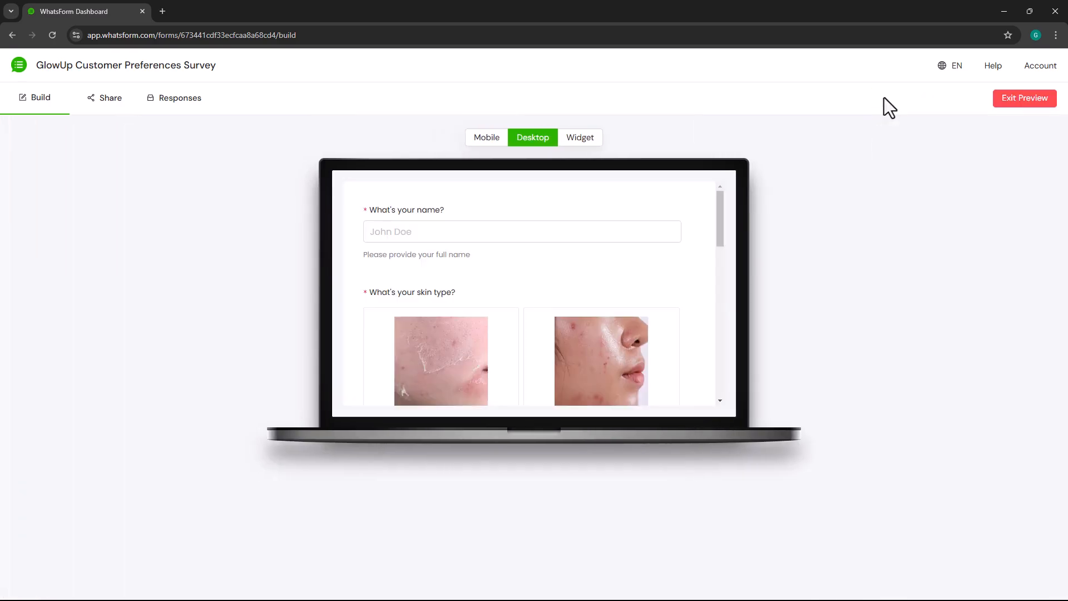
drag(720, 229, 710, 398)
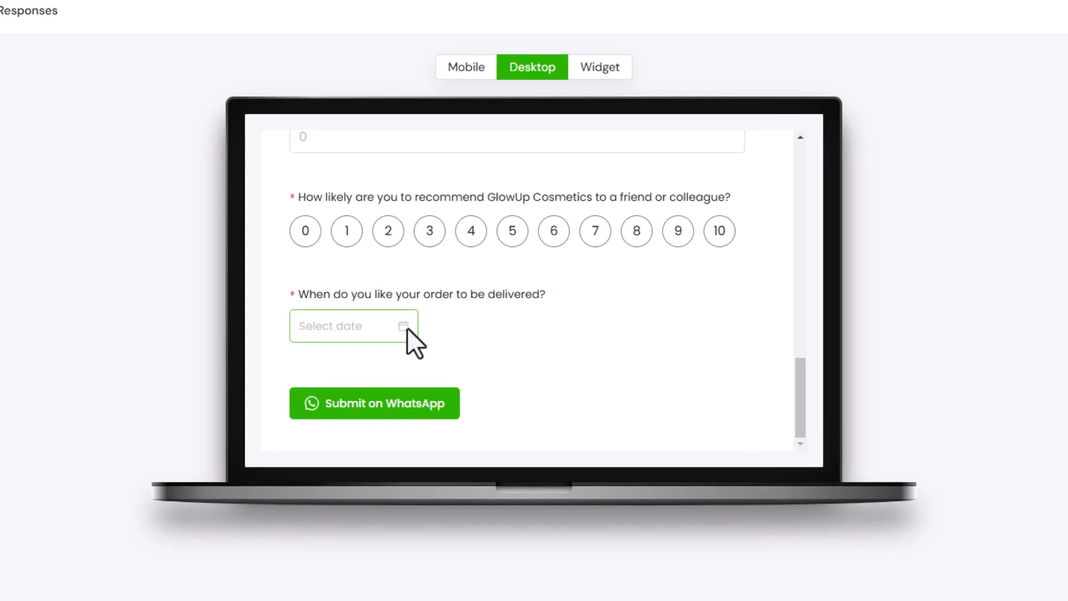
click(407, 328)
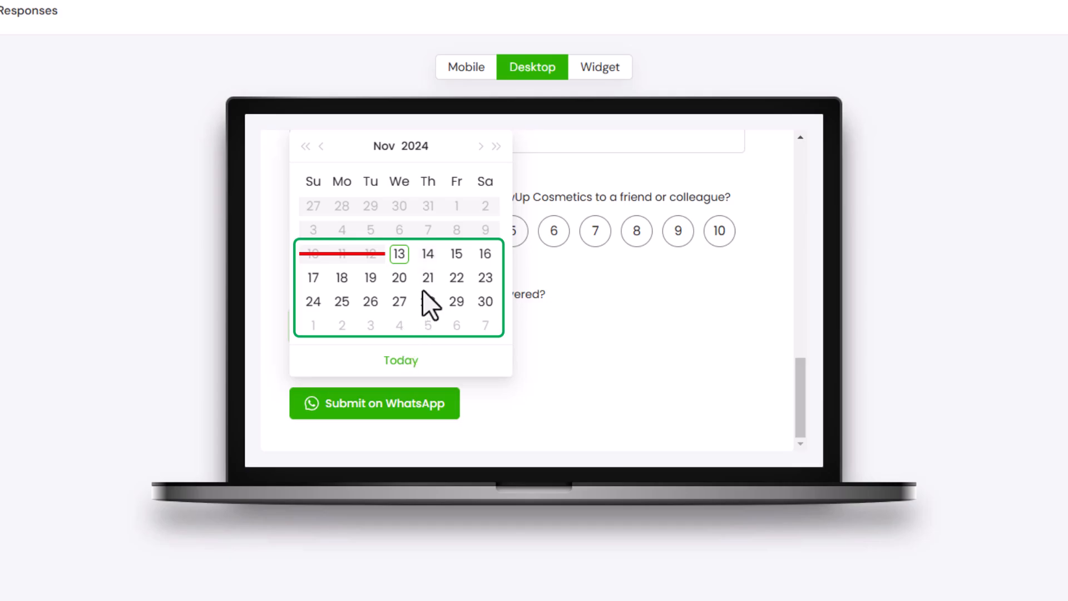
click(435, 260)
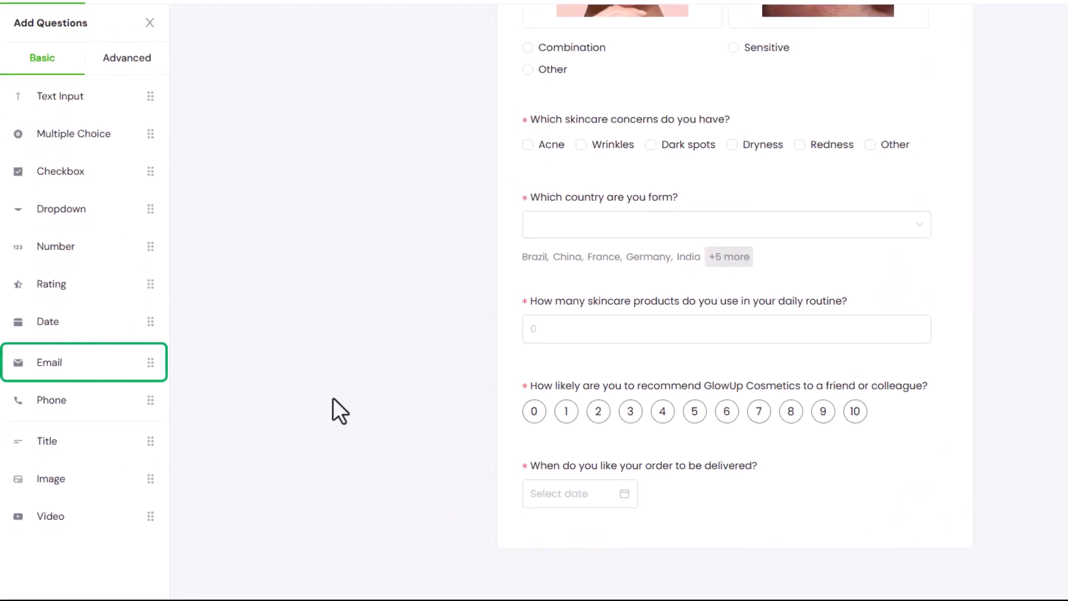
- Add an Email question below the delivery date question and title it "What's your email address?"
drag(80, 356, 629, 529)
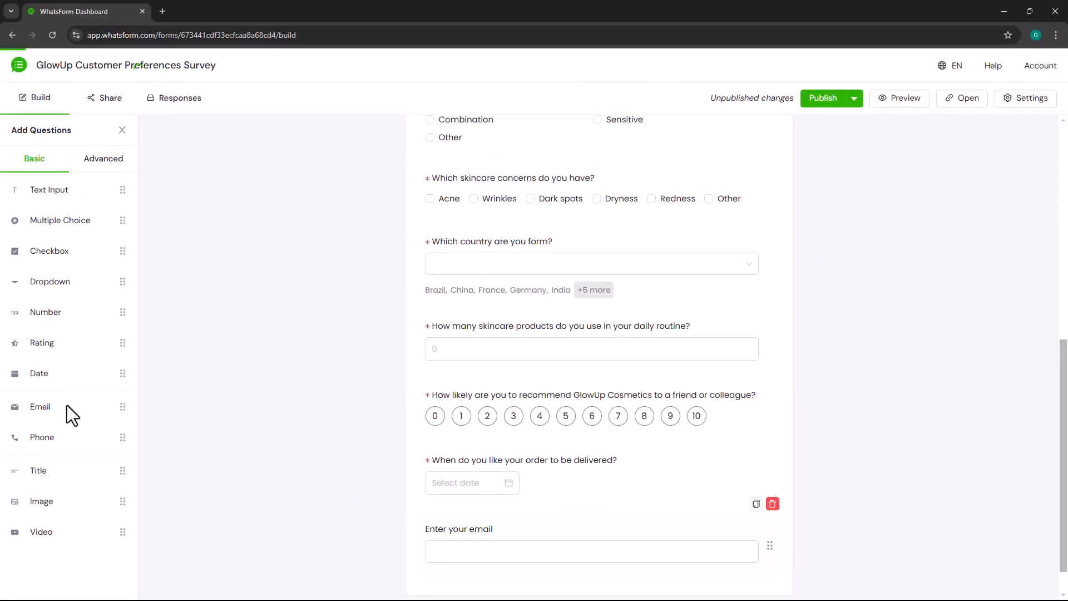
scroll(520, 525, down, 1)
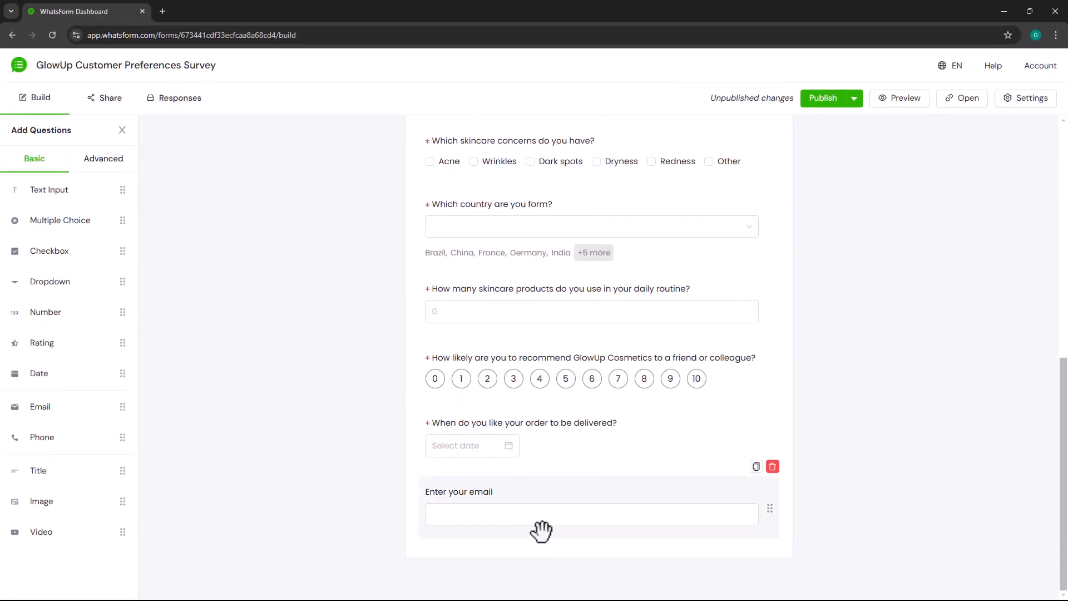
click(539, 529)
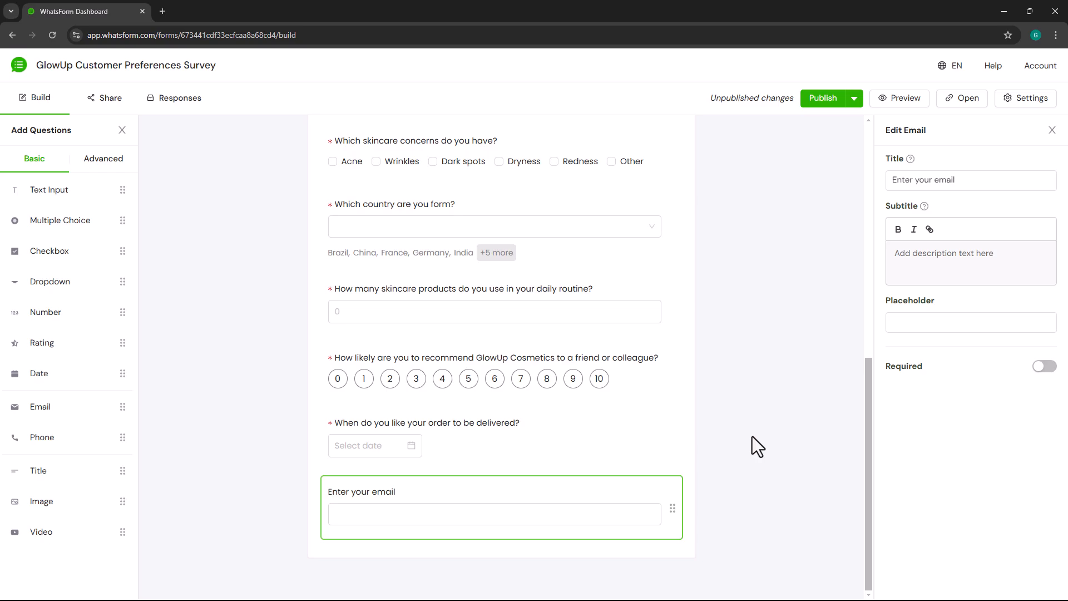
click(980, 180)
key(ctrl+a)
text(What's your emai)
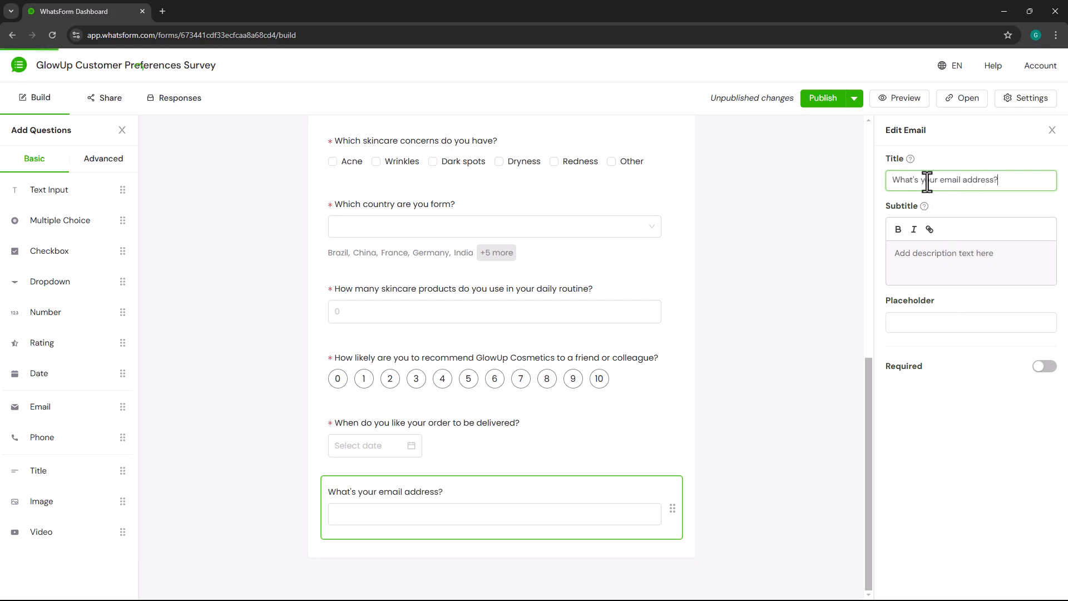
- Set a sample email address as the email question's placeholder and make the question required
click(936, 322)
text(john@example.com)
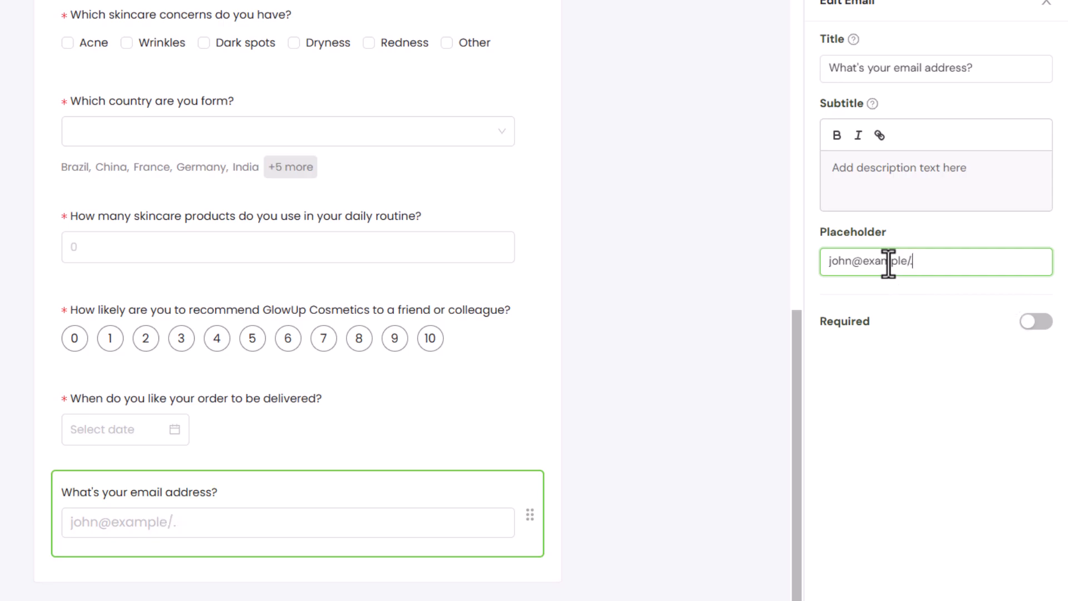
click(1035, 322)
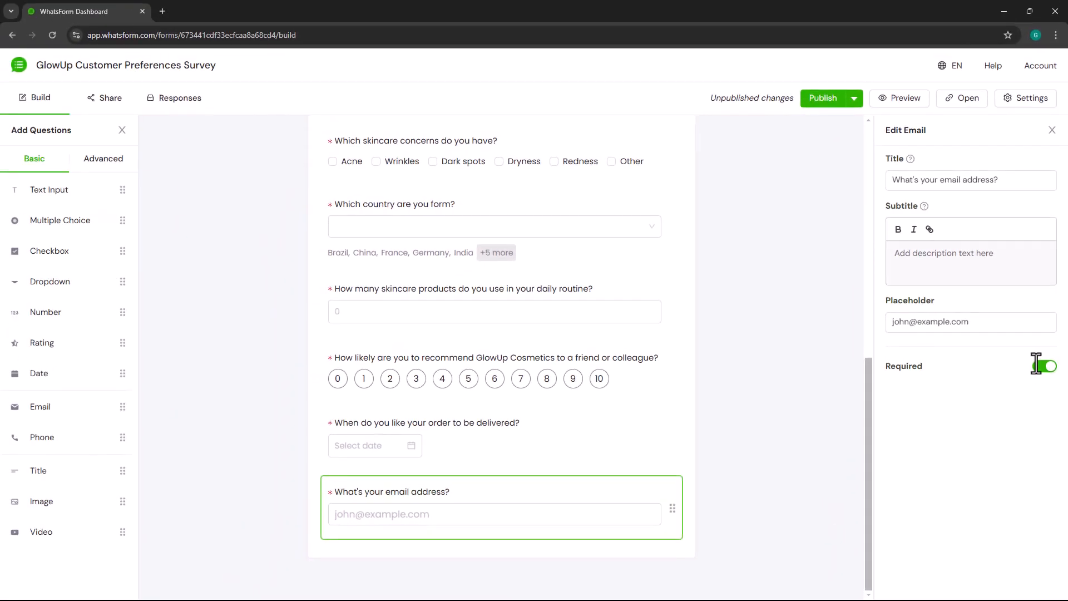
- Preview the form and test the email question's validation by submitting an address without the @ sign
click(920, 102)
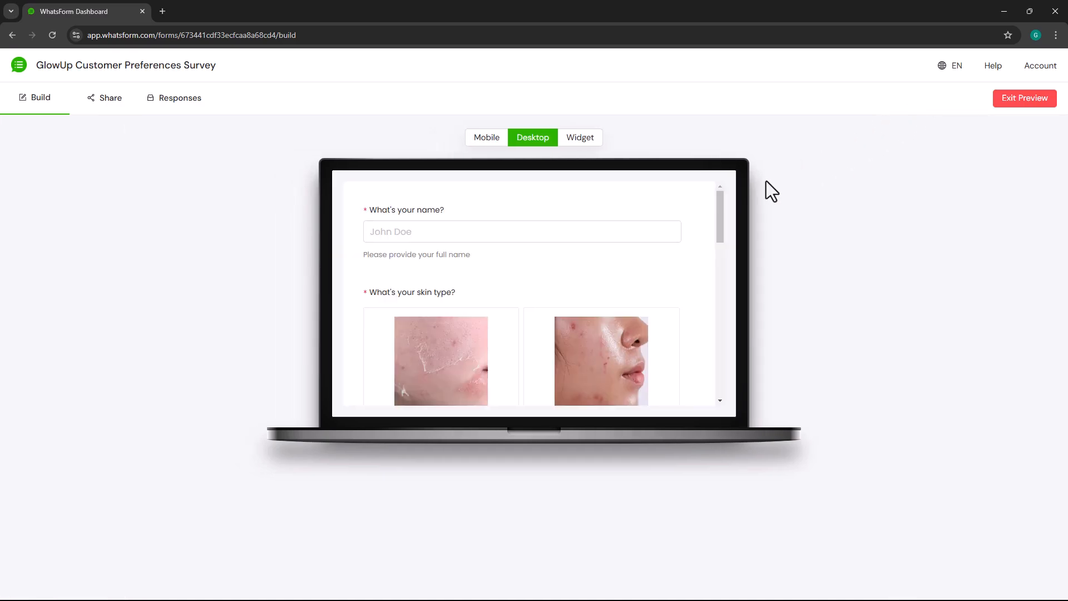
drag(722, 225, 753, 412)
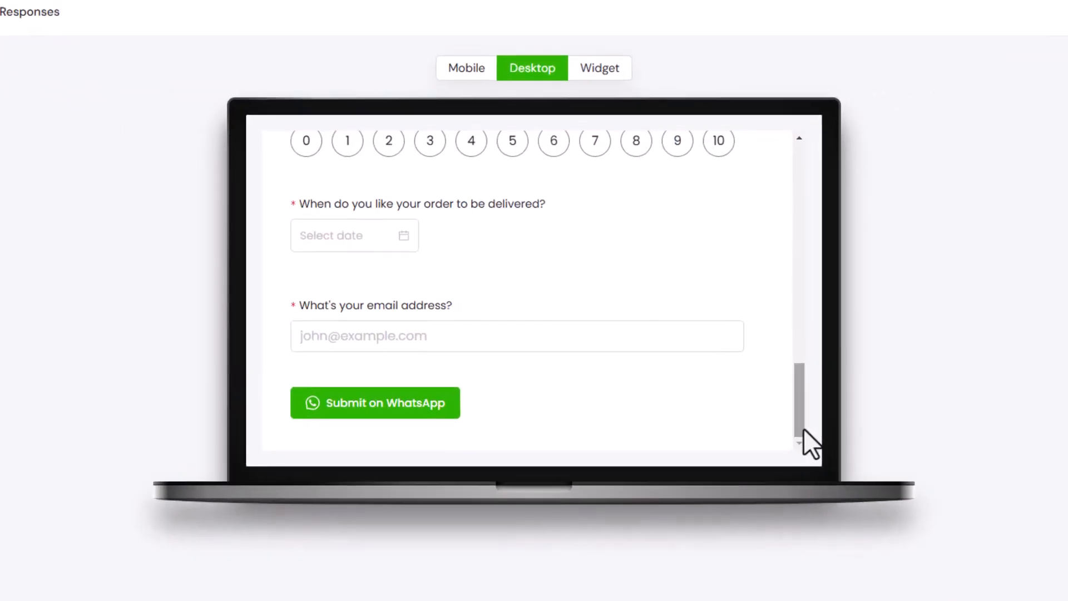
click(585, 335)
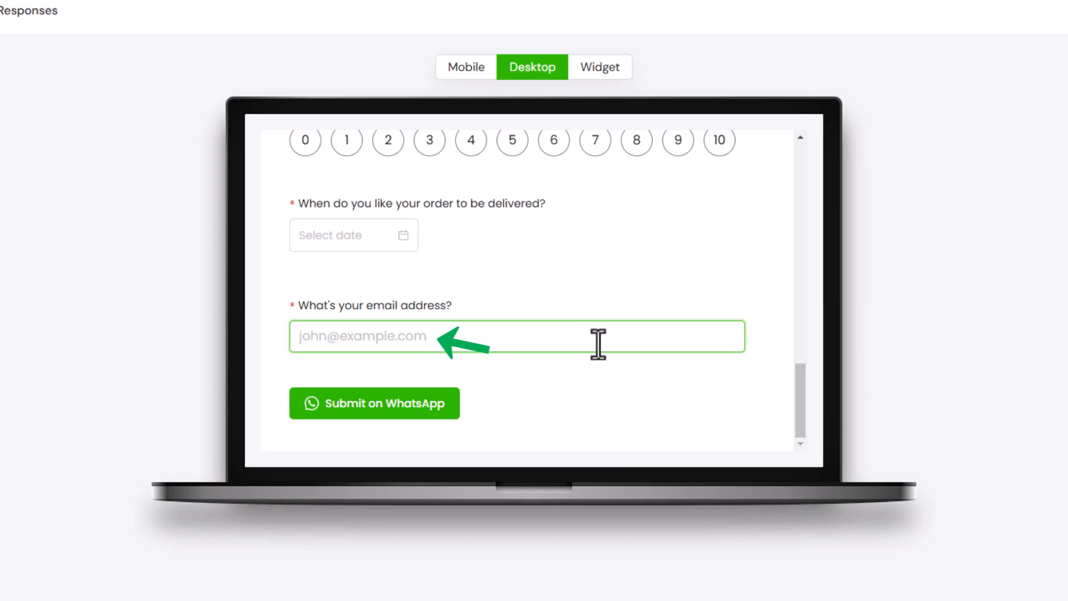
text(johnexample.com)
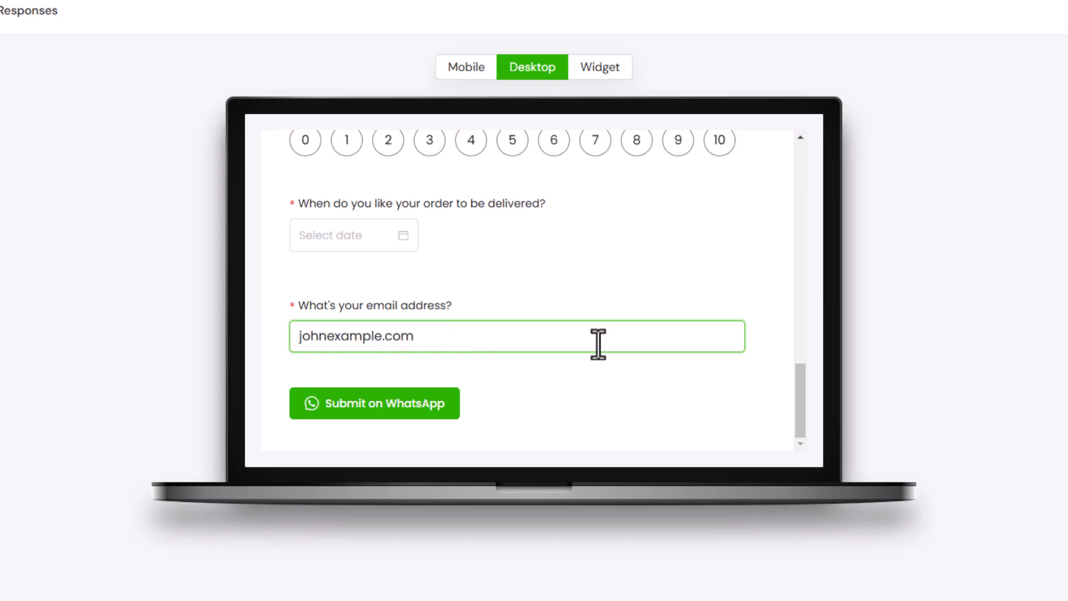
click(604, 385)
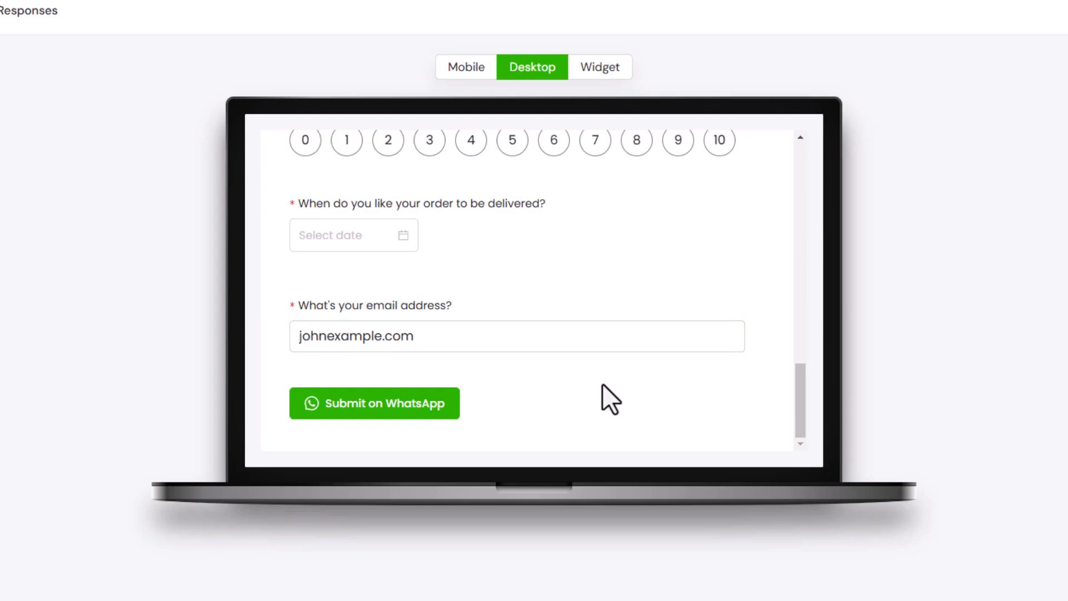
click(436, 410)
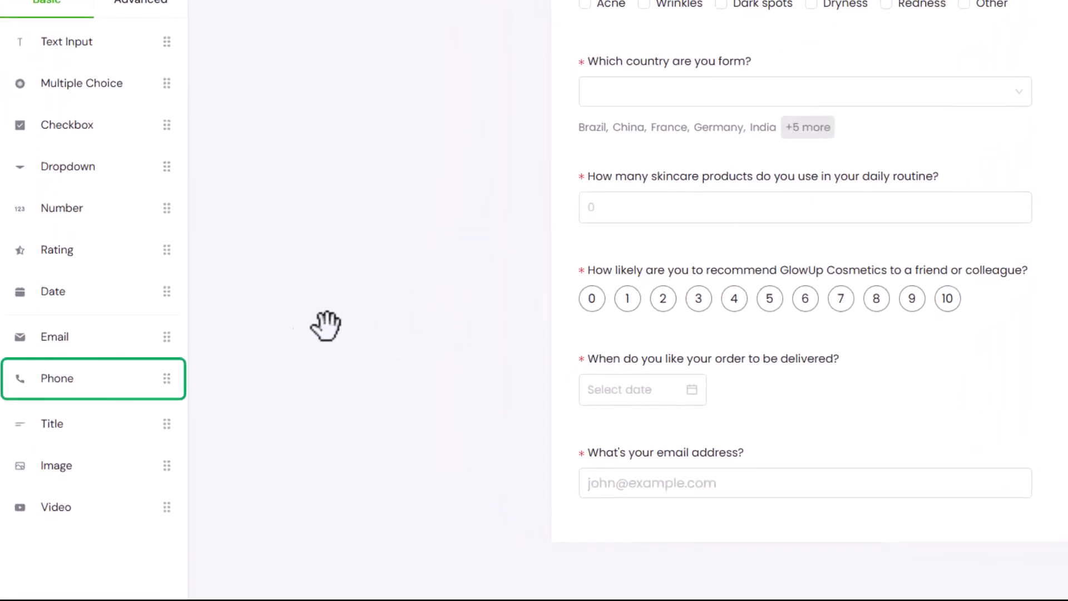
- Add a Phone question below the email question and open its settings
drag(58, 382, 668, 563)
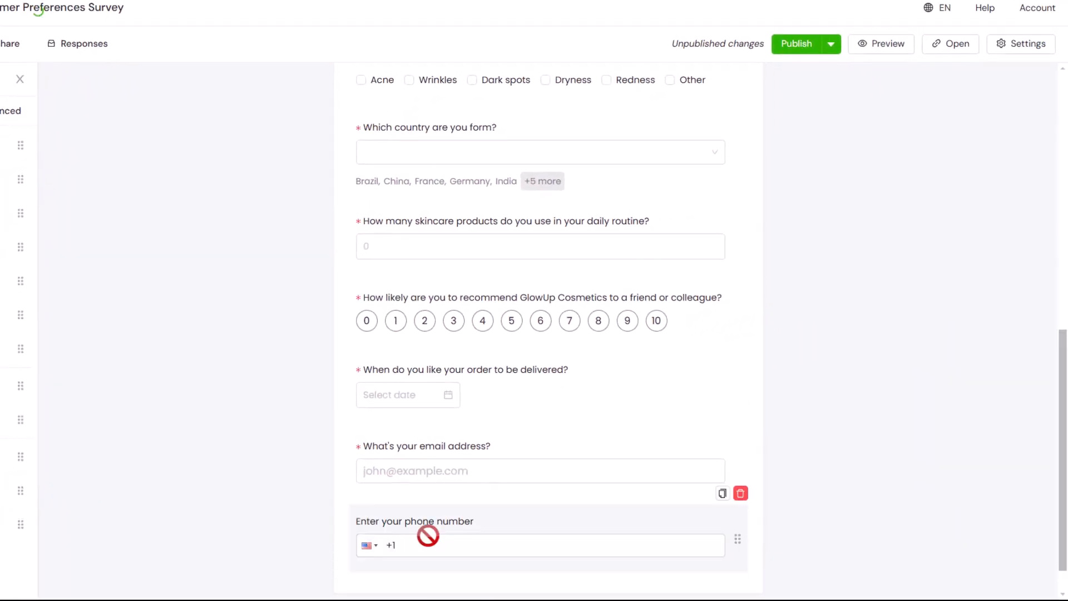
click(554, 478)
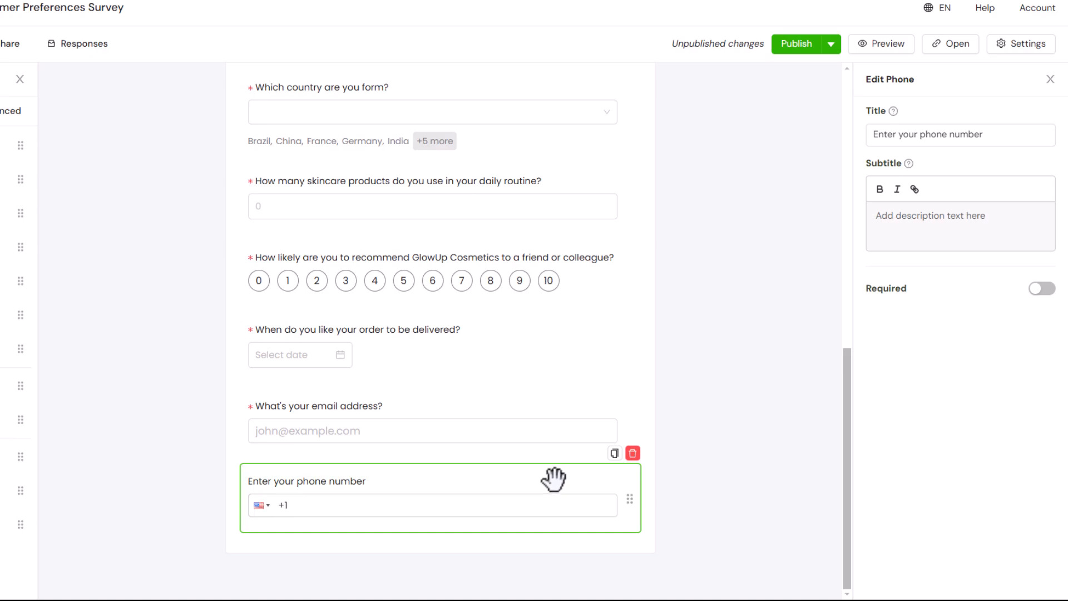
- Title the phone question "What's your phone number?" and make it required
click(986, 134)
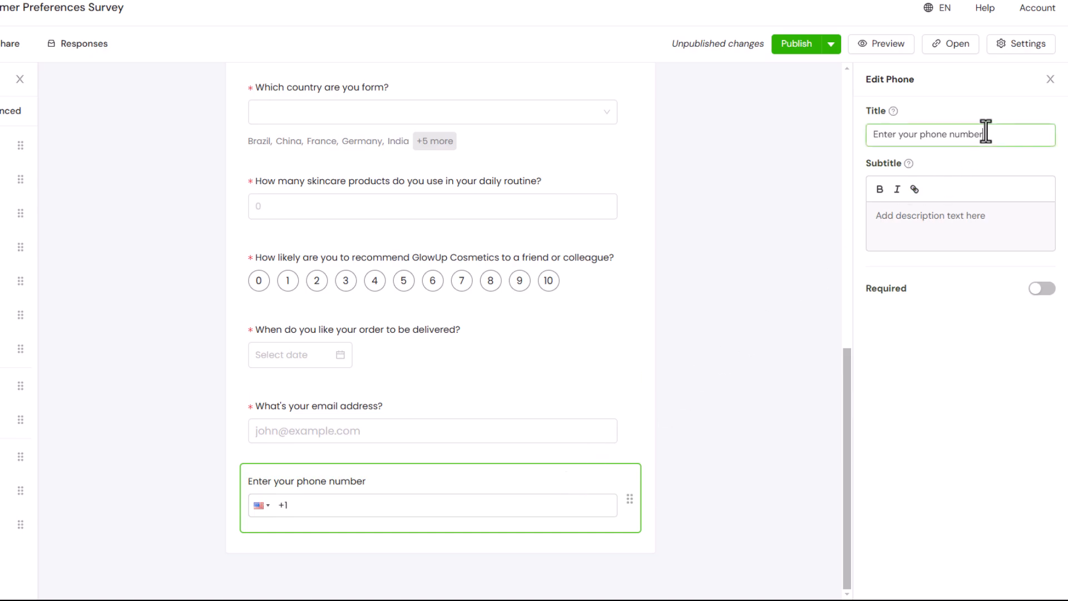
triple_click(985, 134)
text(Whats)
key(BackSpace)
key(BackSpace)
text(t's your phone number?)
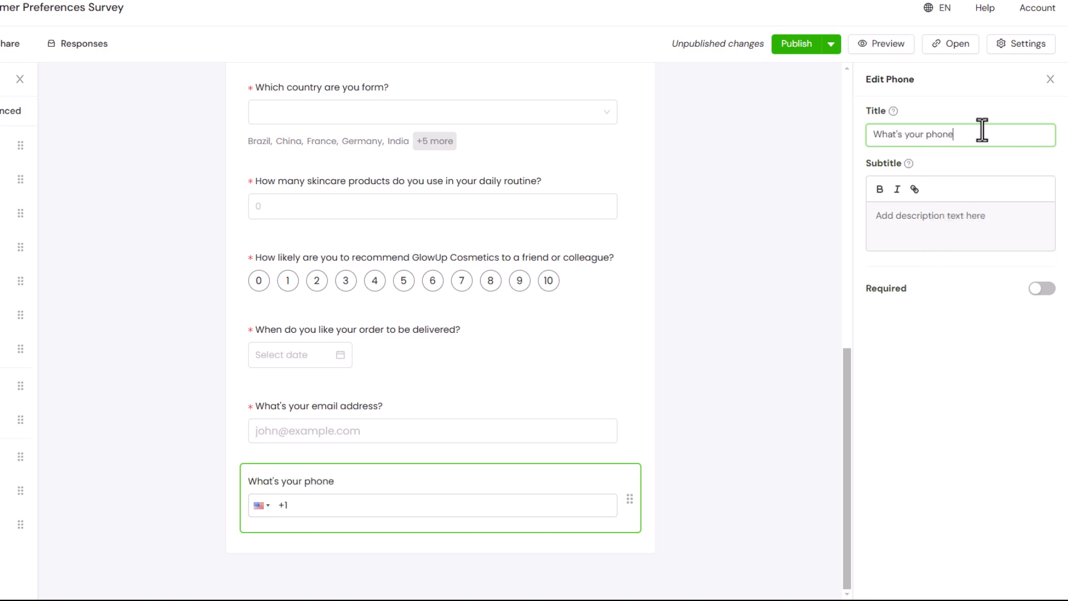
click(1037, 290)
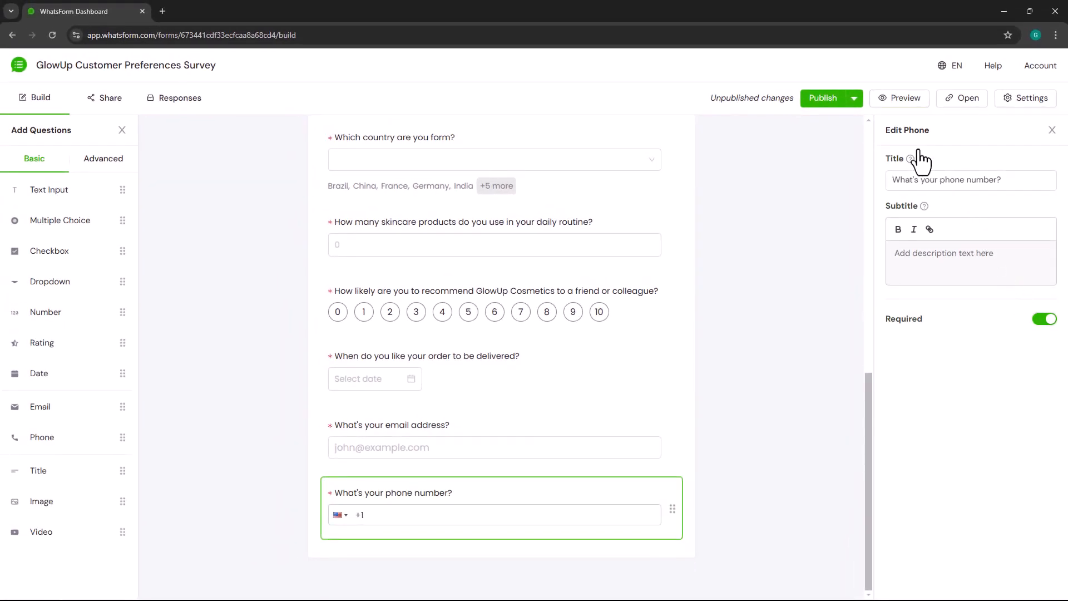
- Preview the form and test the phone question's country code list by searching for "united" and choosing a match
click(890, 100)
drag(721, 229, 722, 400)
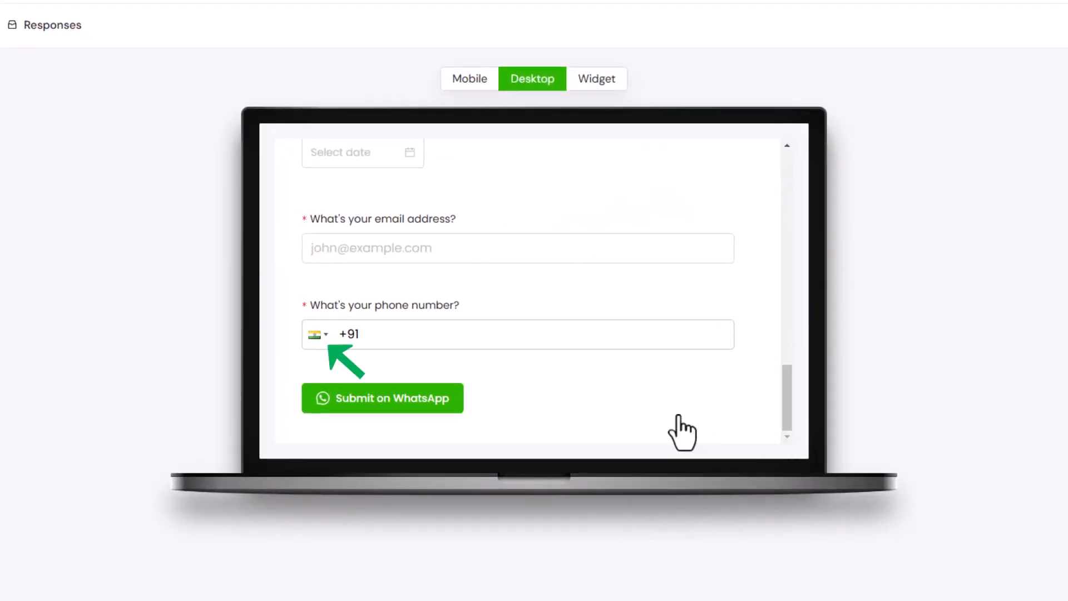
click(316, 334)
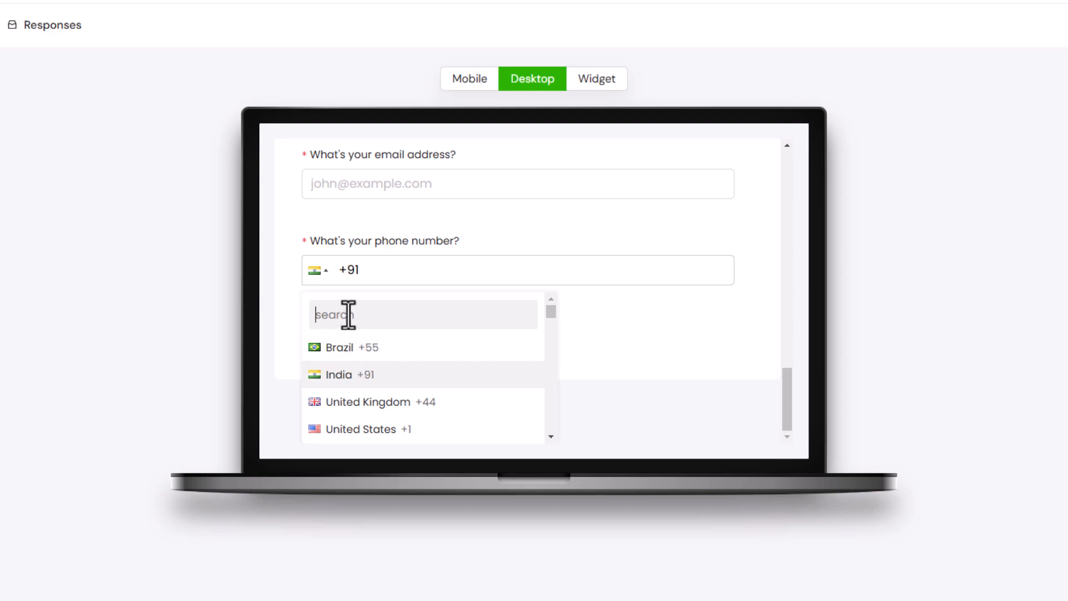
text(united)
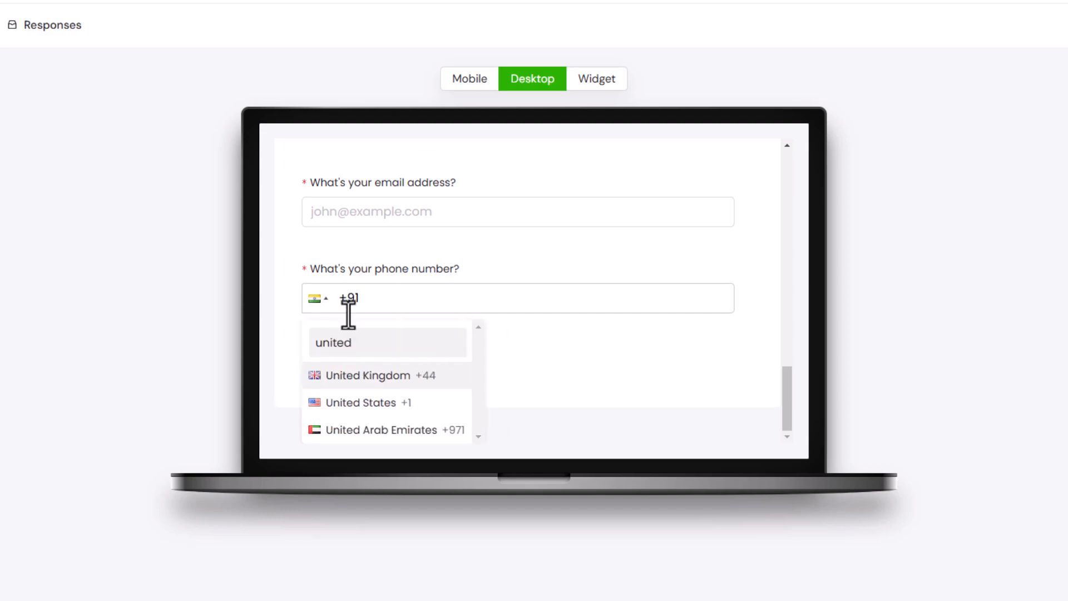
click(368, 429)
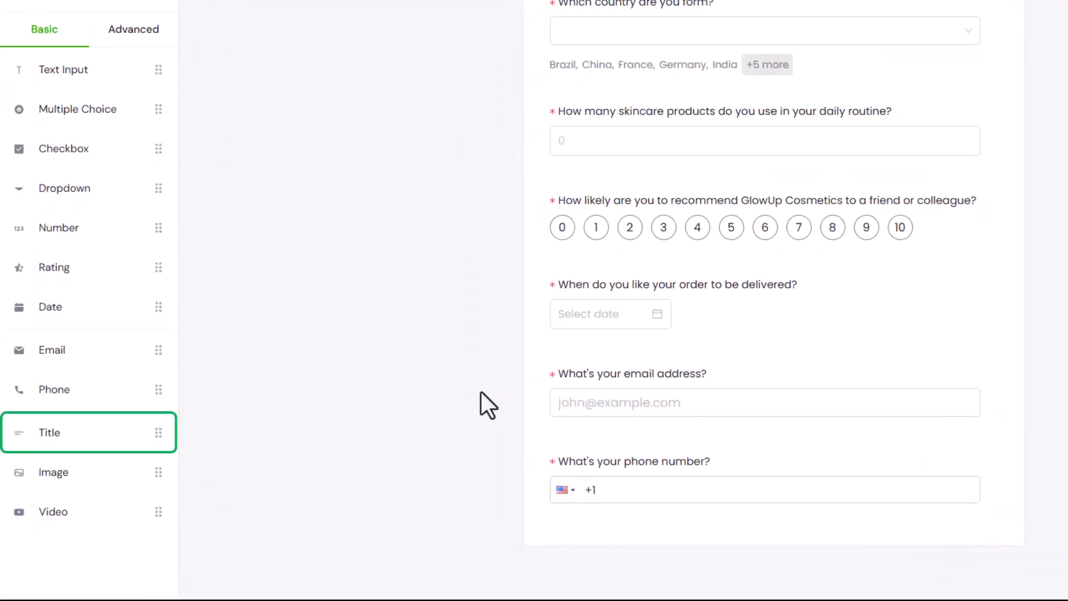
- Add a Title element to the form and move it above the name question as the form's header
drag(87, 430, 626, 520)
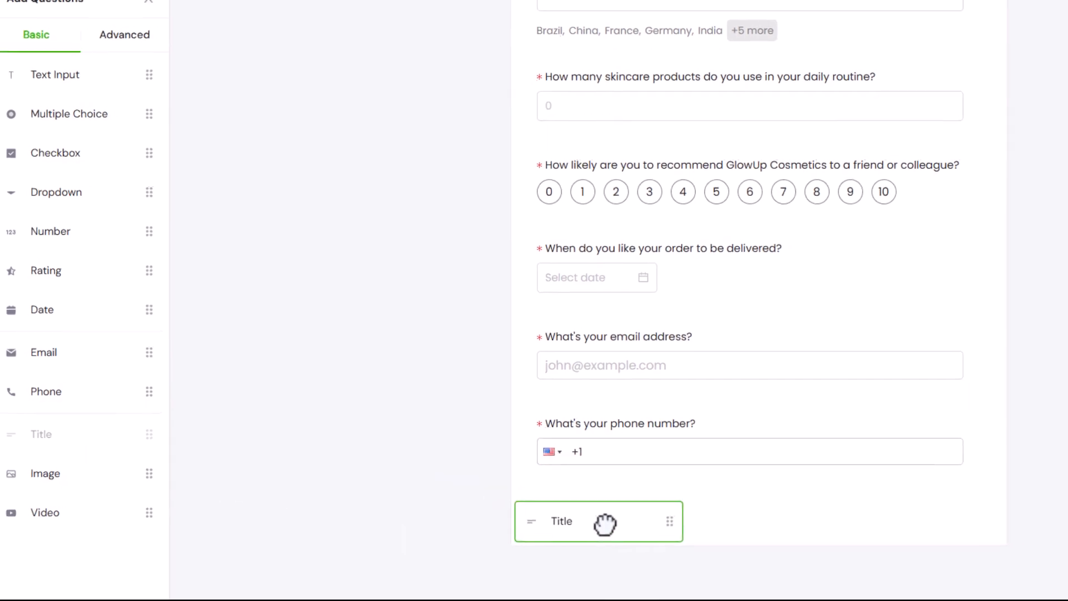
drag(479, 530, 573, 519)
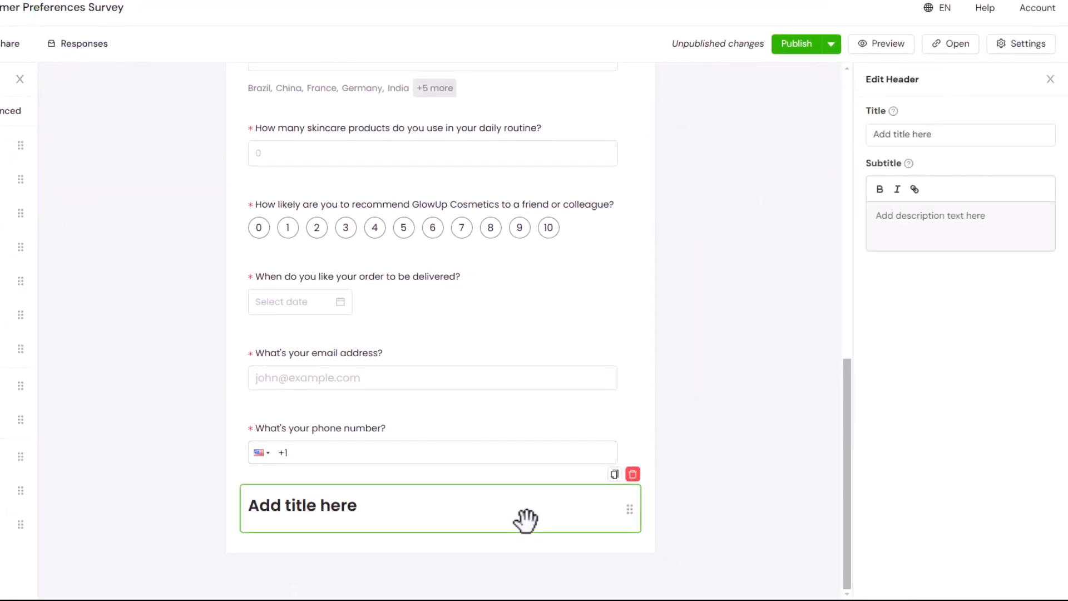
drag(527, 515, 508, 114)
- Title the header "Tell us About Yourself" with the subtitle "Help us understand your unique skincare needs and preferences", and preview the form
click(957, 135)
text(Tell us About Yourself)
click(983, 214)
text(Help us understand your unique skincare needs and preferences)
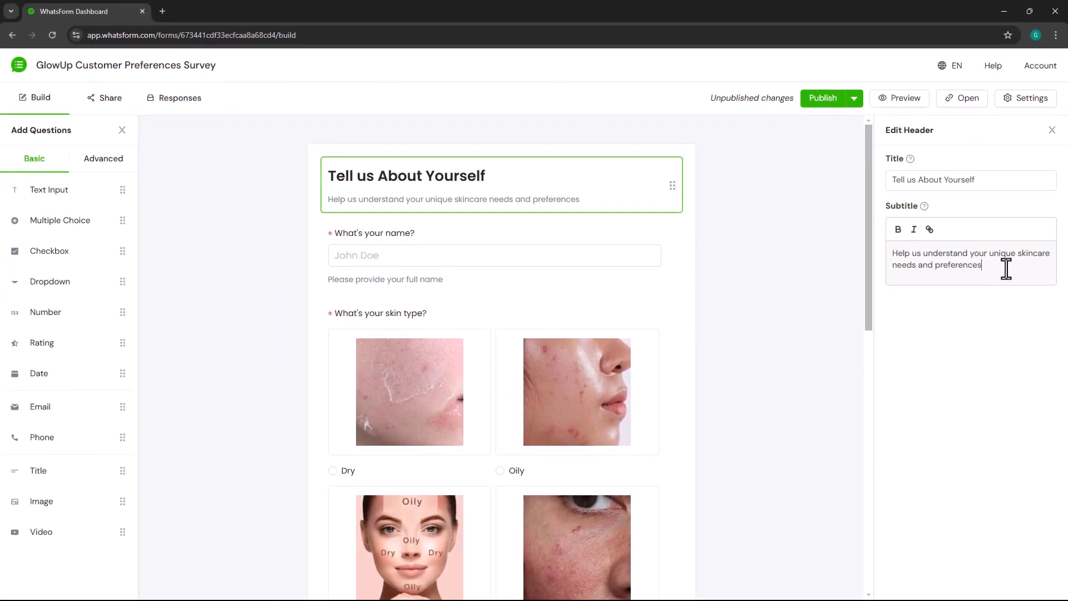
click(894, 102)
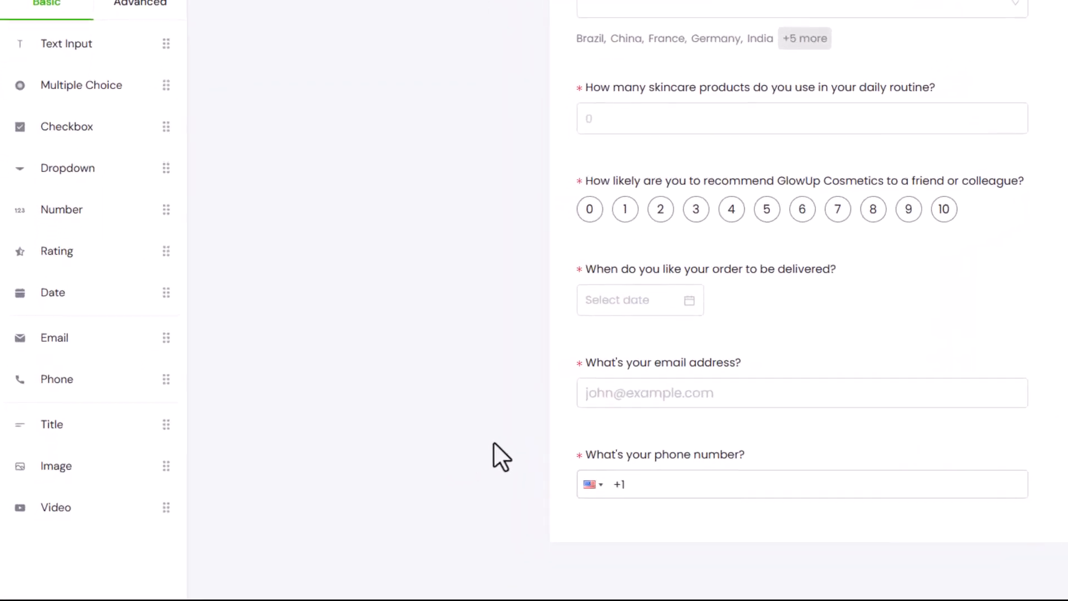
- Add an Image element below the phone question and check its Link source option before selecting Upload as the source
drag(107, 460, 708, 566)
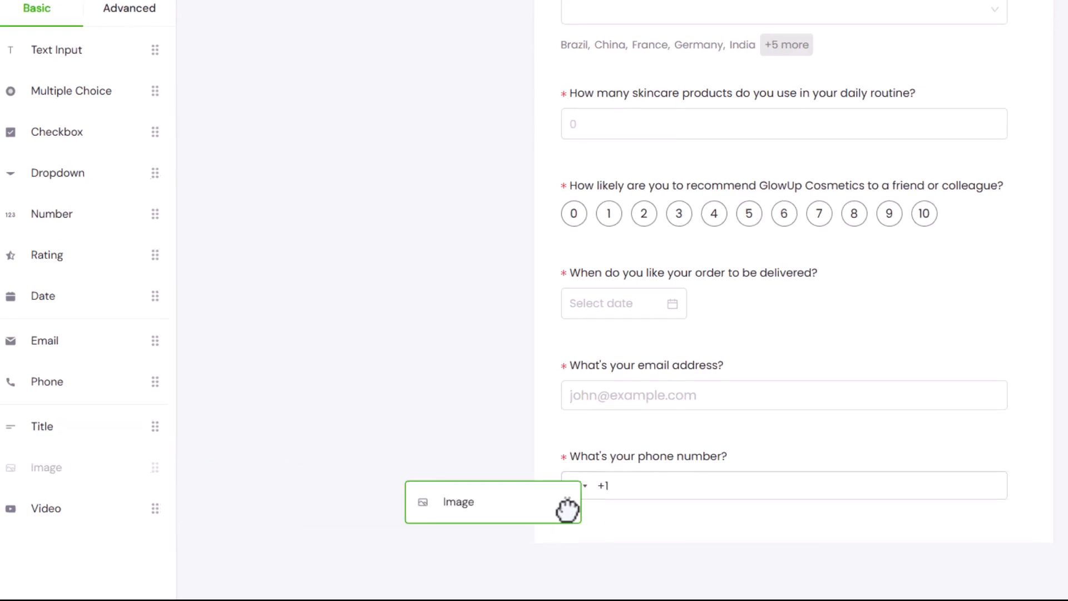
drag(462, 539, 460, 536)
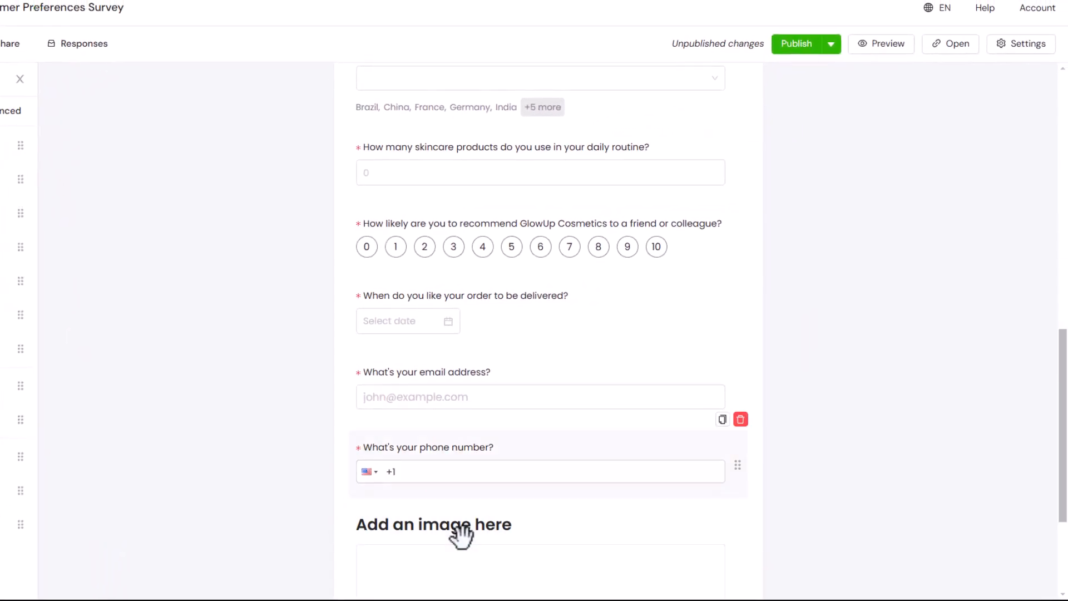
click(621, 363)
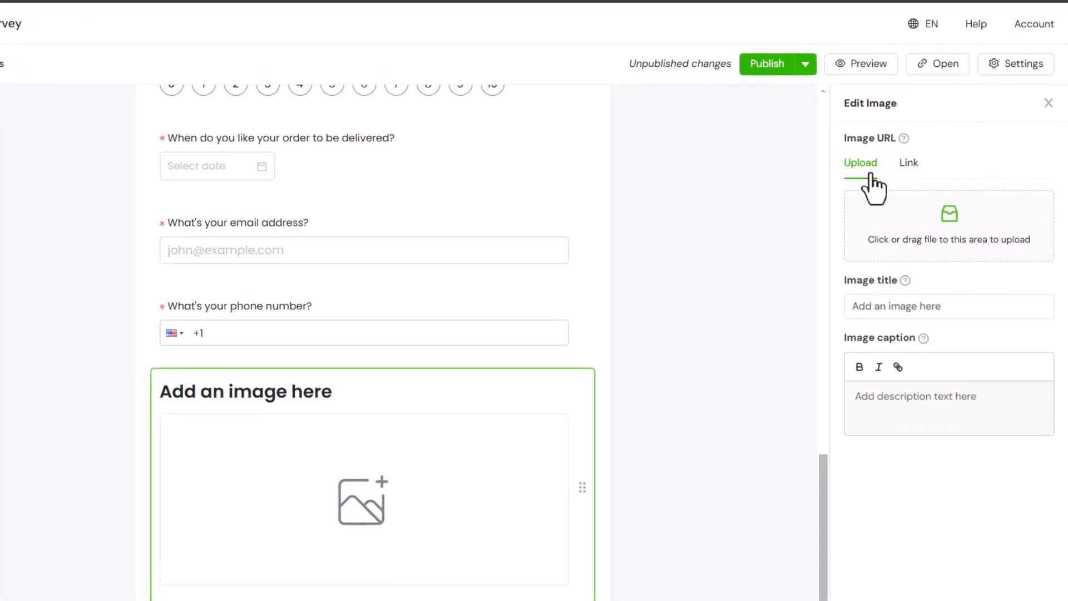
click(911, 171)
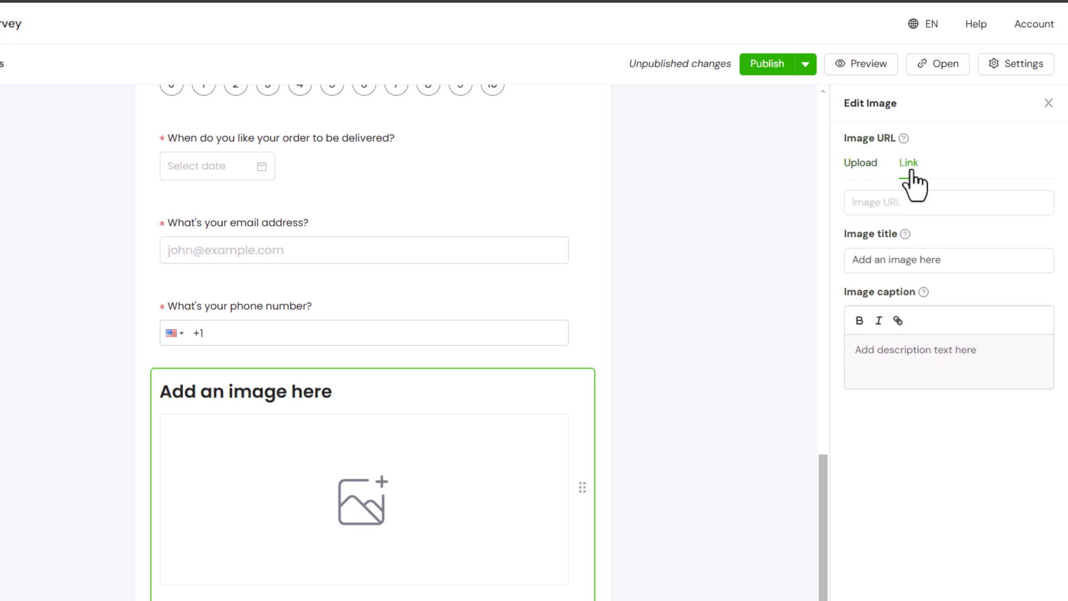
click(866, 180)
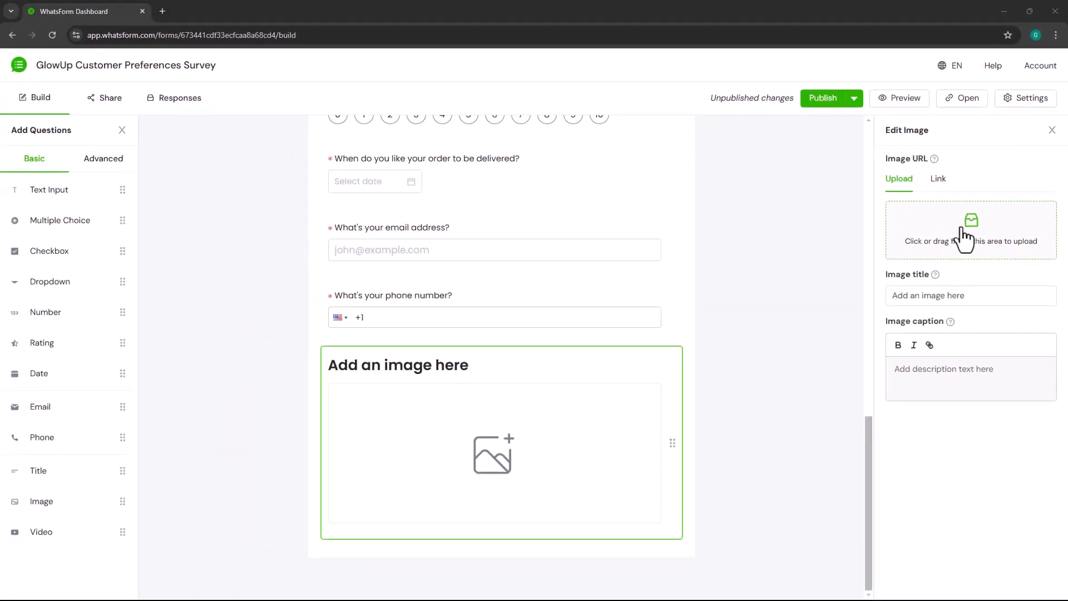
- Upload the crowned G logo picture to the Image element and move the element directly below the form's header
click(966, 239)
double_click(174, 168)
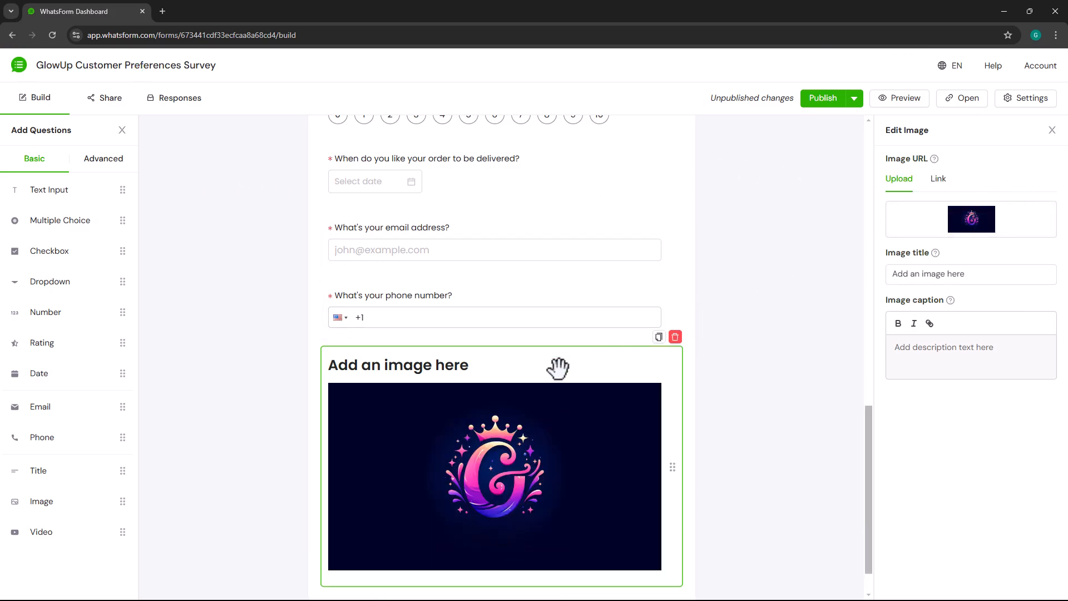
drag(556, 365, 557, 216)
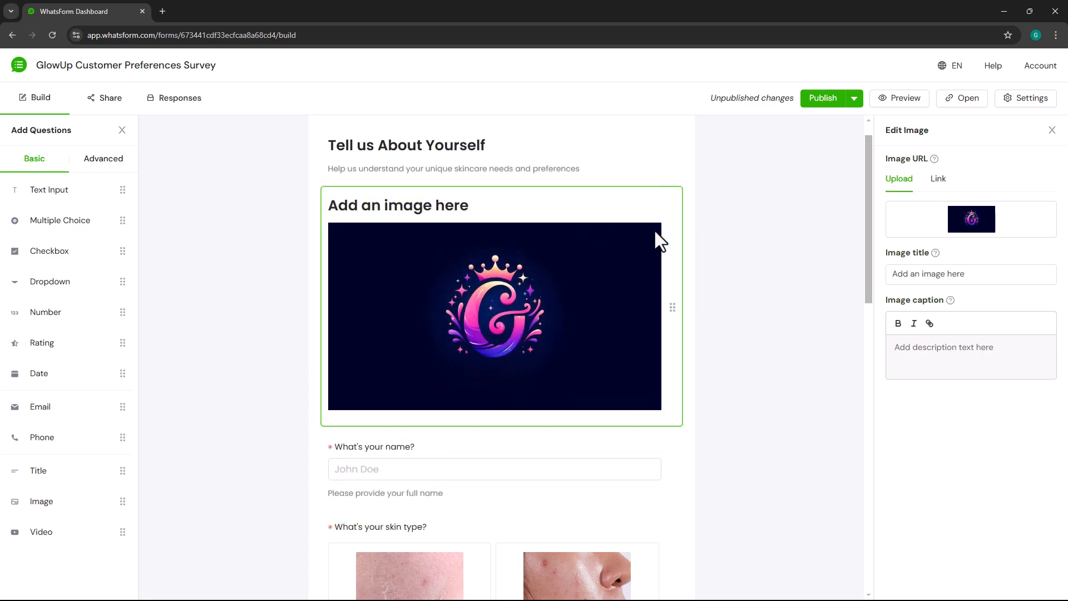
- Clear the image's title and preview the top of the form in the desktop view
triple_click(982, 280)
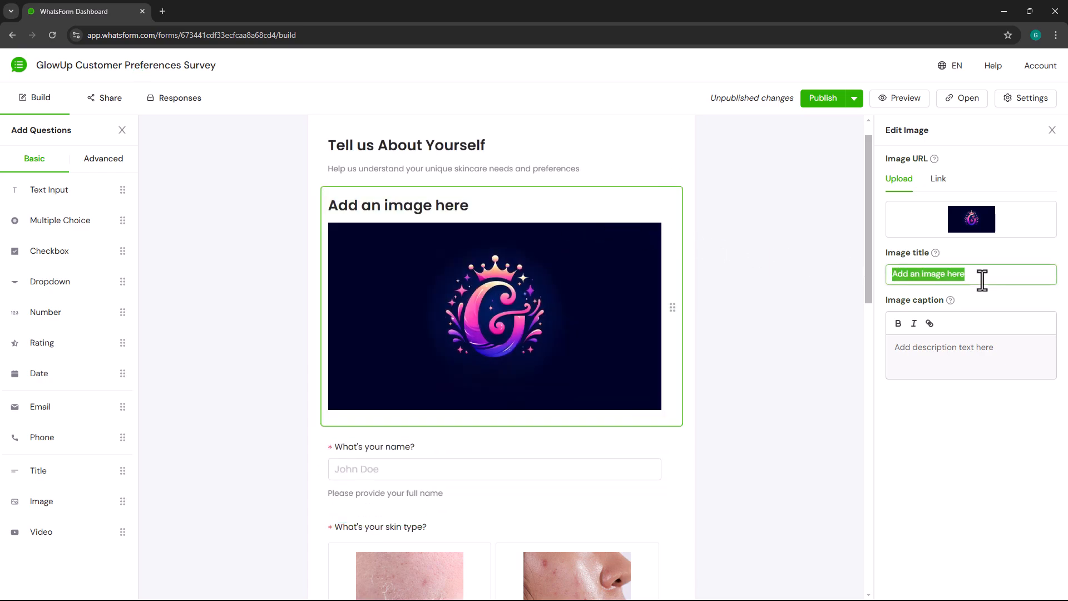
key(BackSpace)
click(977, 412)
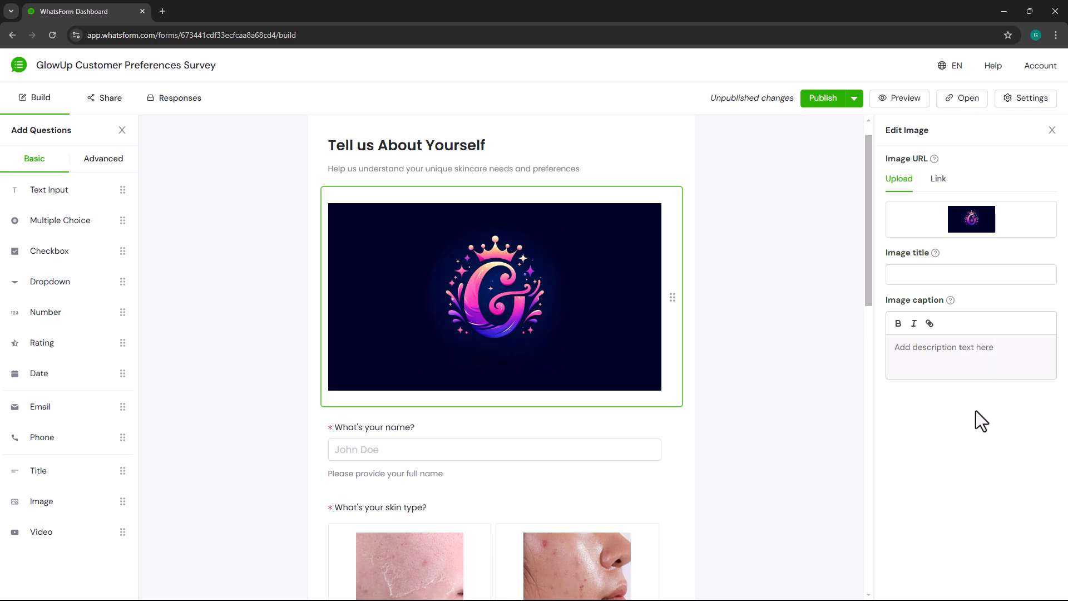
click(921, 100)
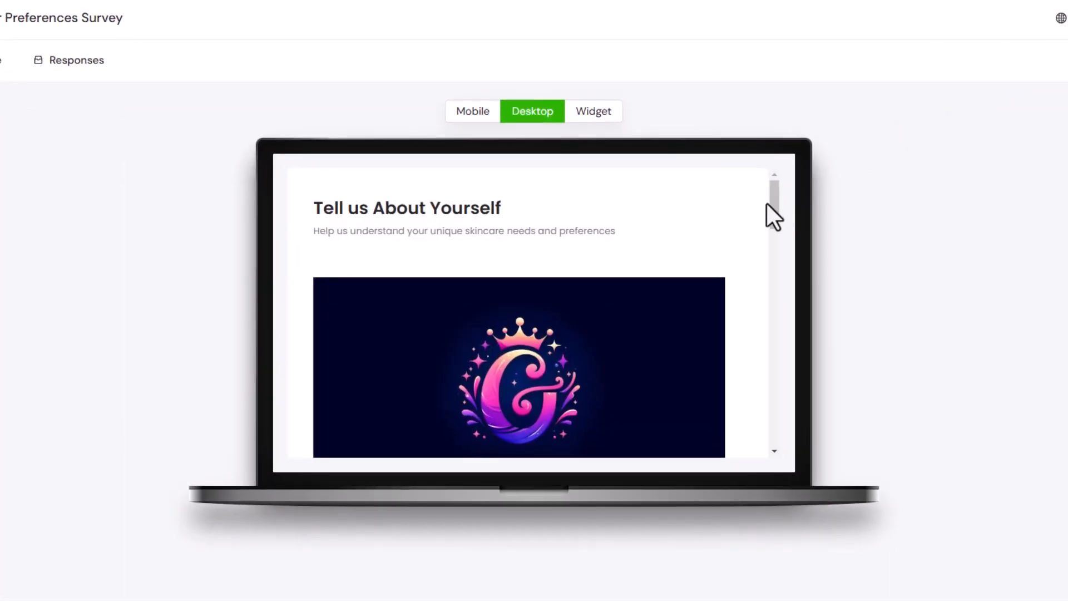
mouse_move(770, 202)
mouse_down()
mouse_move(772, 224)
mouse_move(774, 215)
mouse_up()
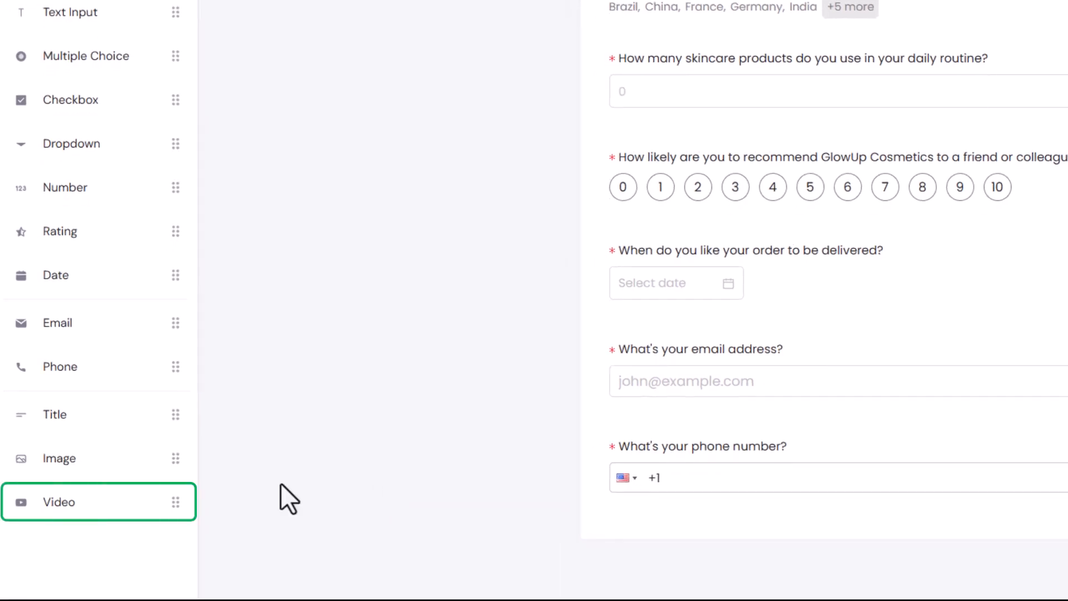
- Add a Video element below the phone number question and open its video URL for editing
drag(105, 493, 695, 544)
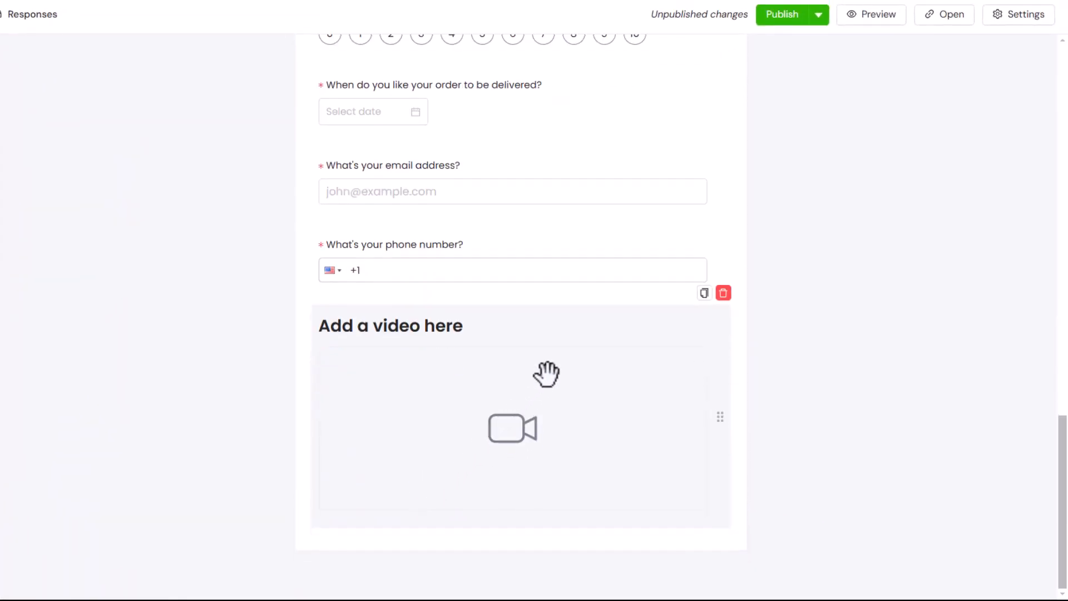
click(546, 375)
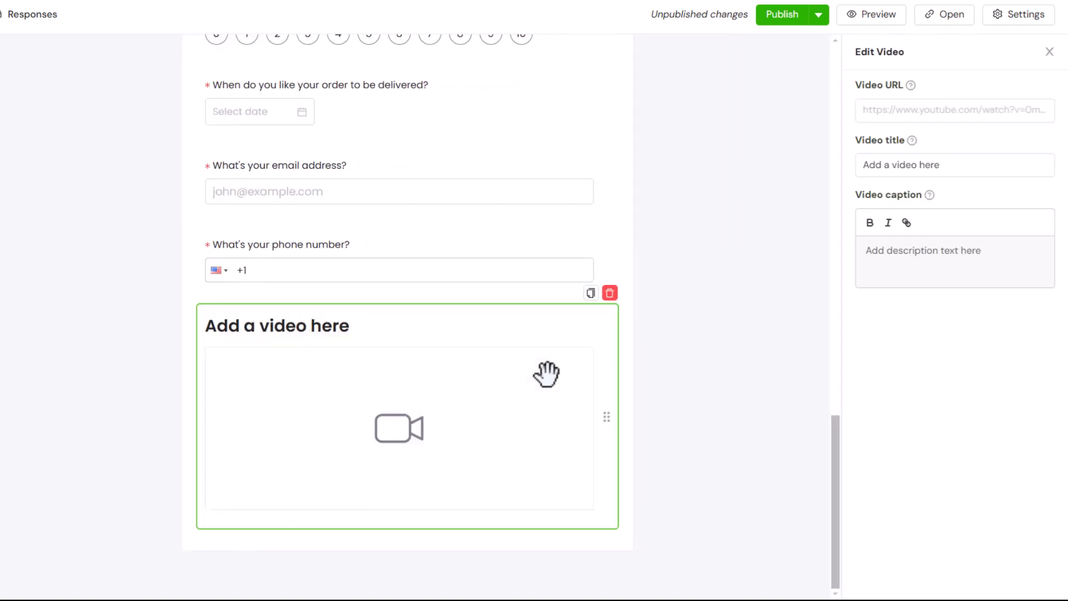
click(912, 109)
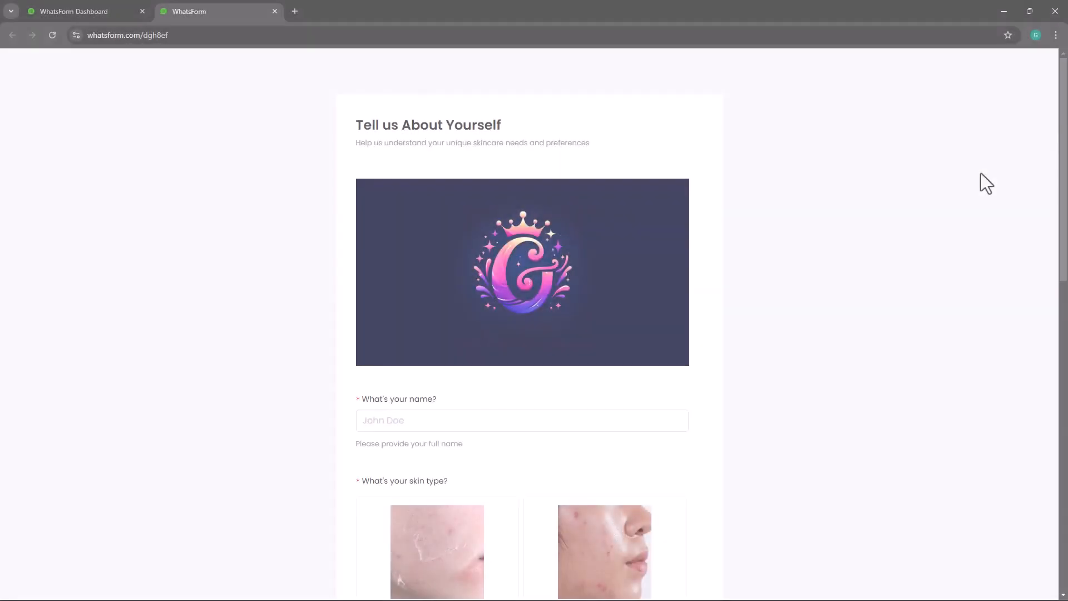
- In the live form, enter the respondent's full name and choose Oily as the skin type
scroll(982, 174, down, 3)
click(635, 264)
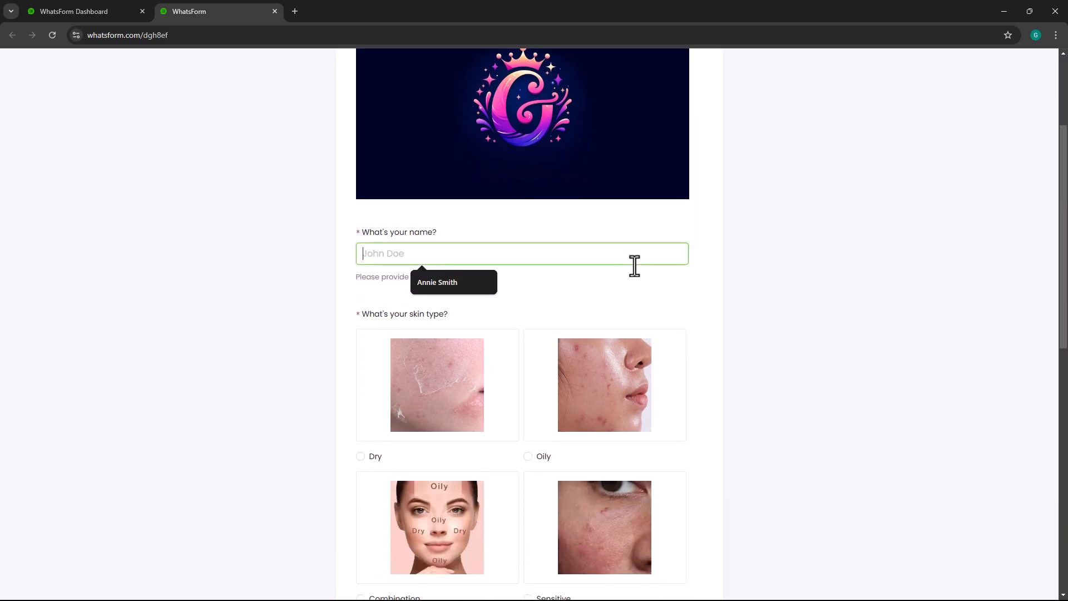
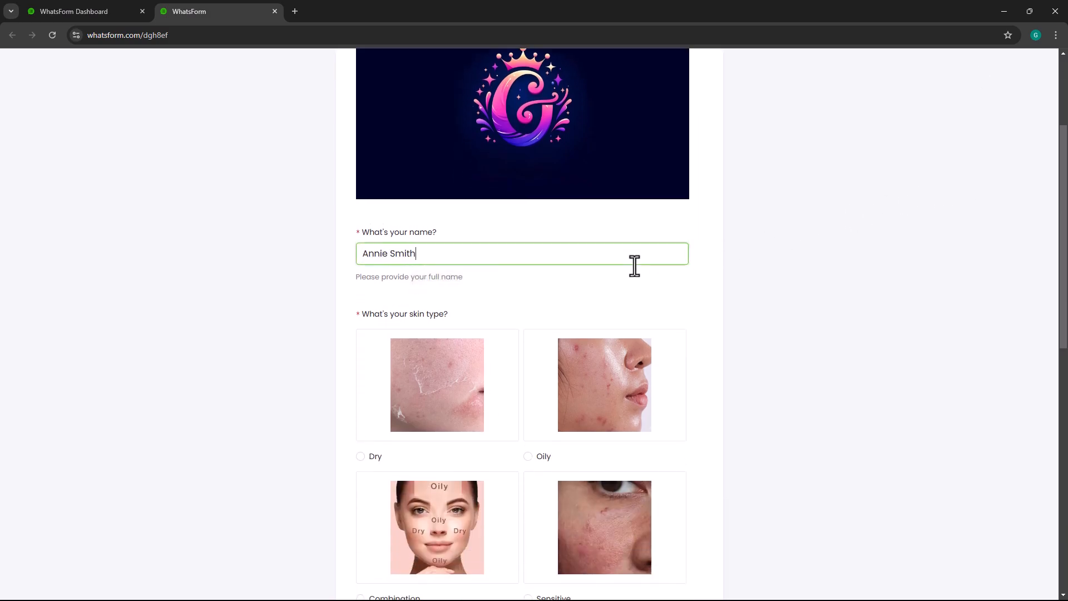
scroll(629, 260, down, 3)
click(628, 269)
- Select Wrinkles and Dryness as the skincare concerns and choose Brazil as the country
scroll(628, 270, down, 3)
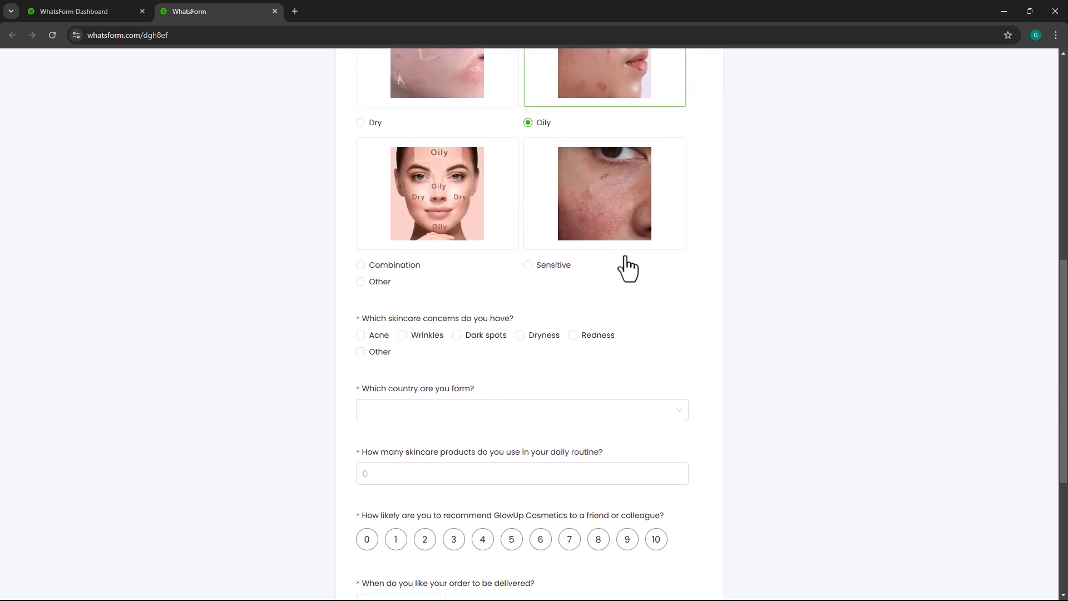
click(402, 335)
scroll(535, 339, down, 2)
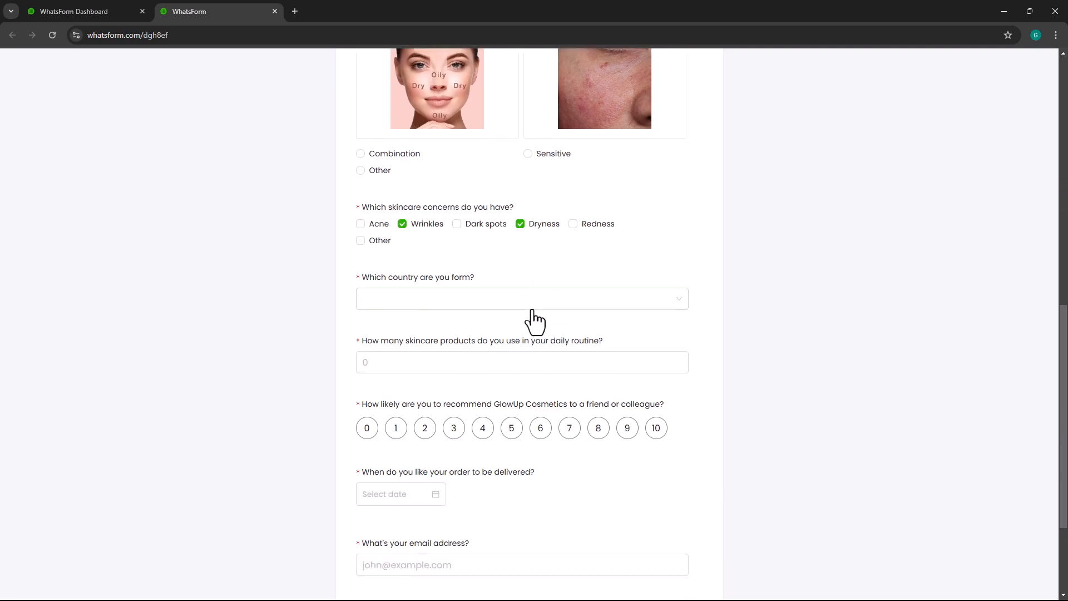
click(532, 301)
click(518, 323)
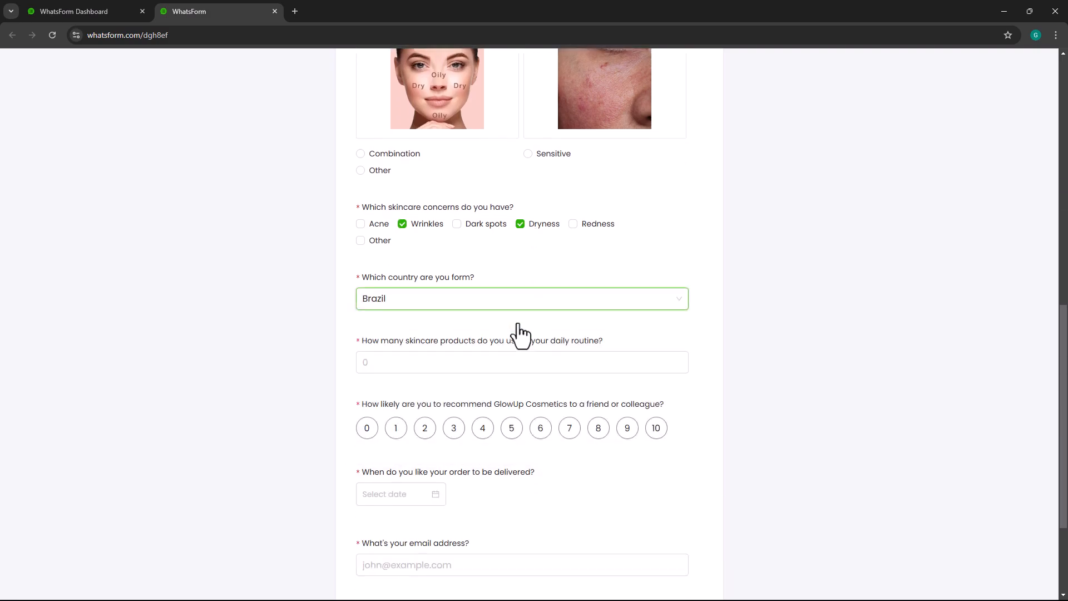